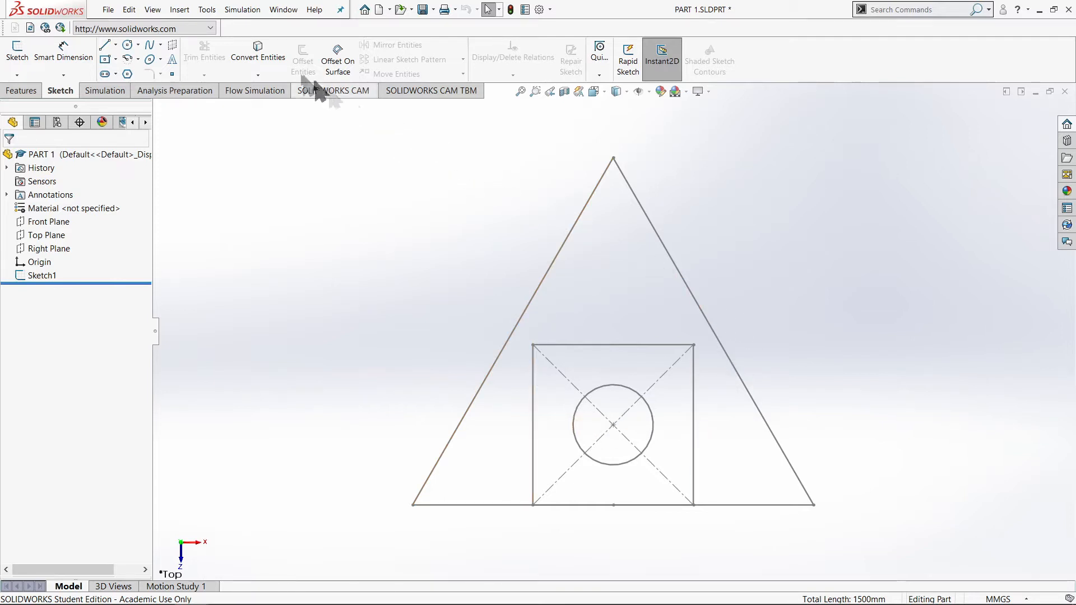
# - Extrude the triangular outline of the sketch as a solid boss with a blind depth of 50 mm
pyautogui.click(72, 55)
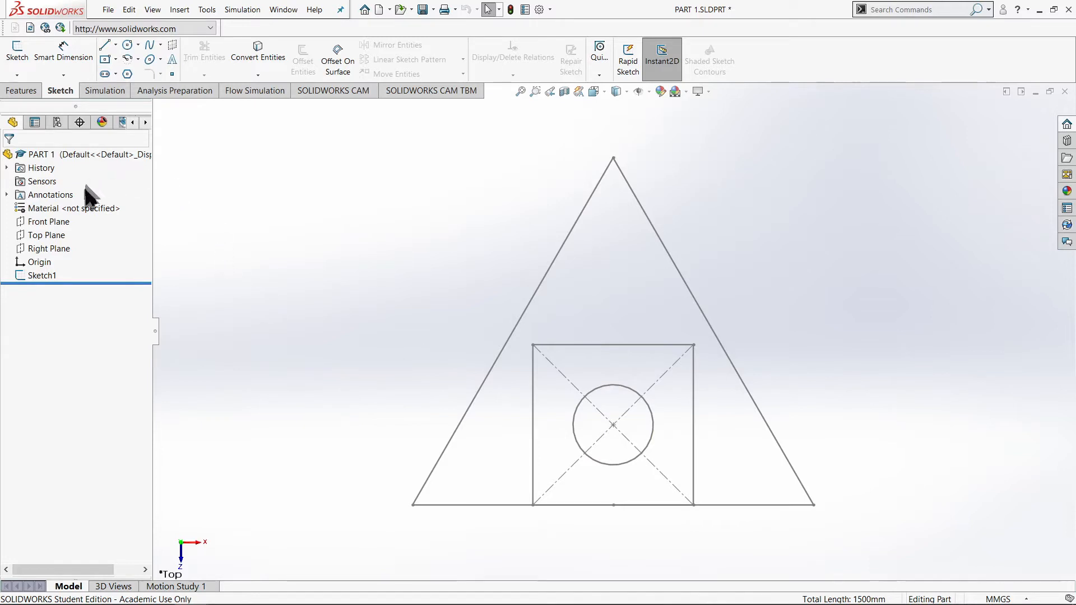
pyautogui.click(22, 90)
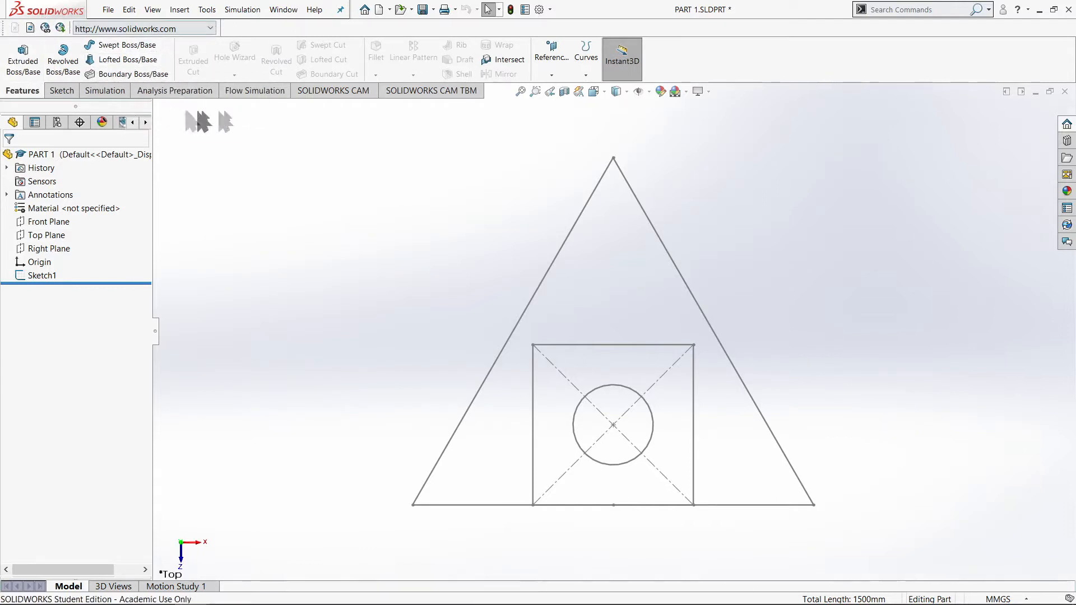
pyautogui.click(21, 66)
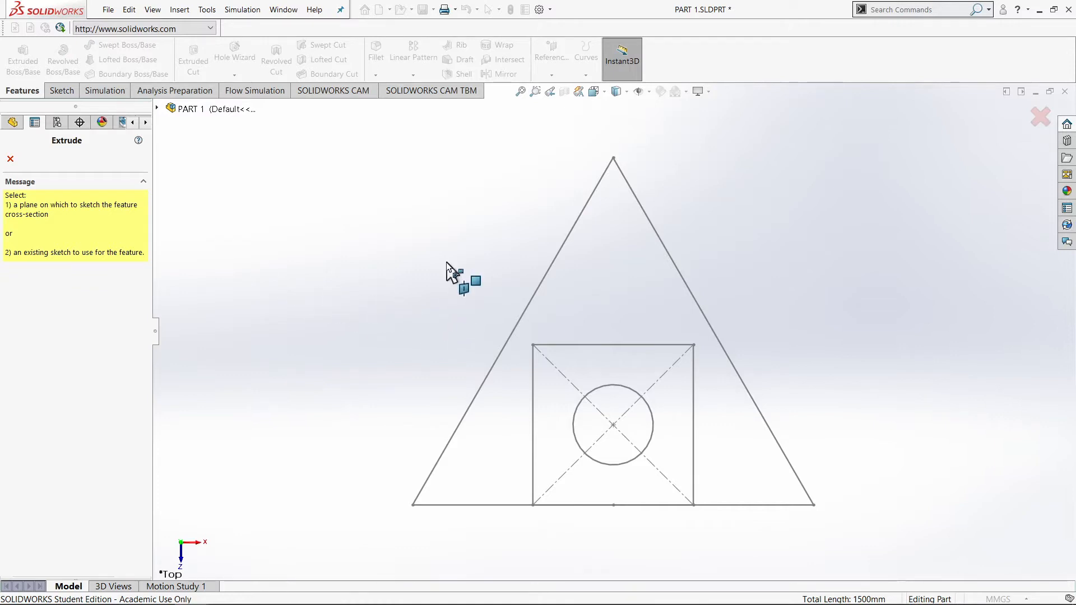
pyautogui.click(663, 241)
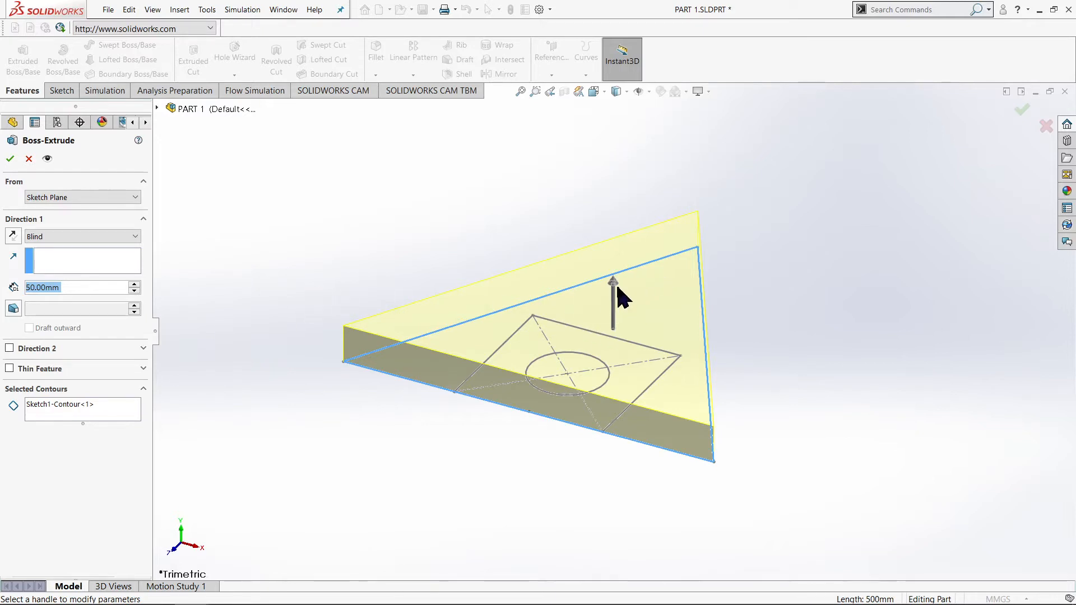
pyautogui.moveTo(627, 297)
pyautogui.mouseDown()
pyautogui.moveTo(628, 243)
pyautogui.moveTo(628, 331)
pyautogui.moveTo(628, 246)
pyautogui.moveTo(628, 314)
pyautogui.mouseUp()
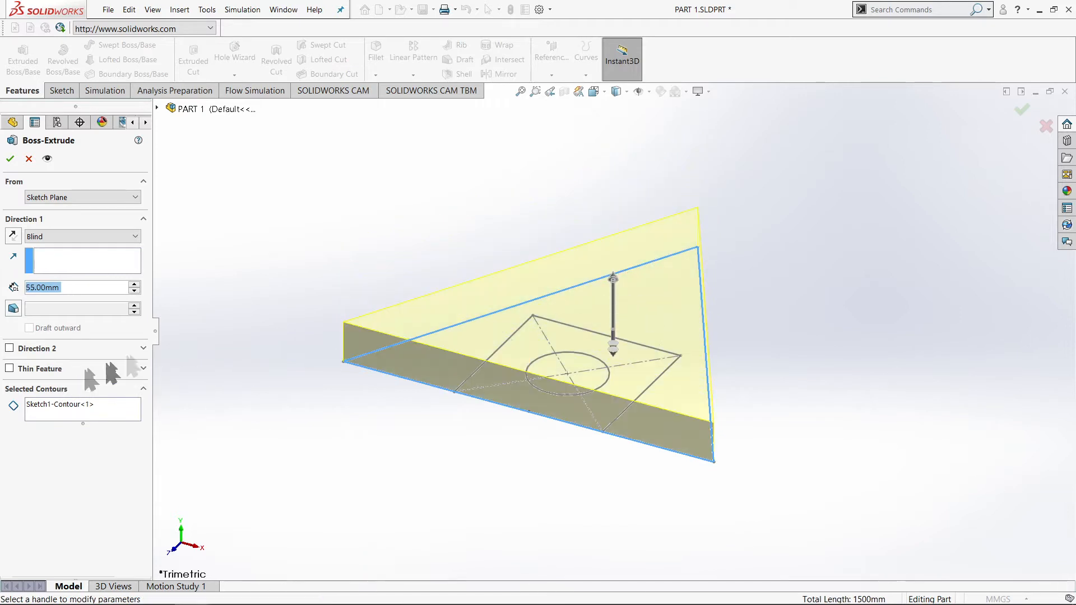
pyautogui.moveTo(83, 290); pyautogui.dragTo(1, 298)
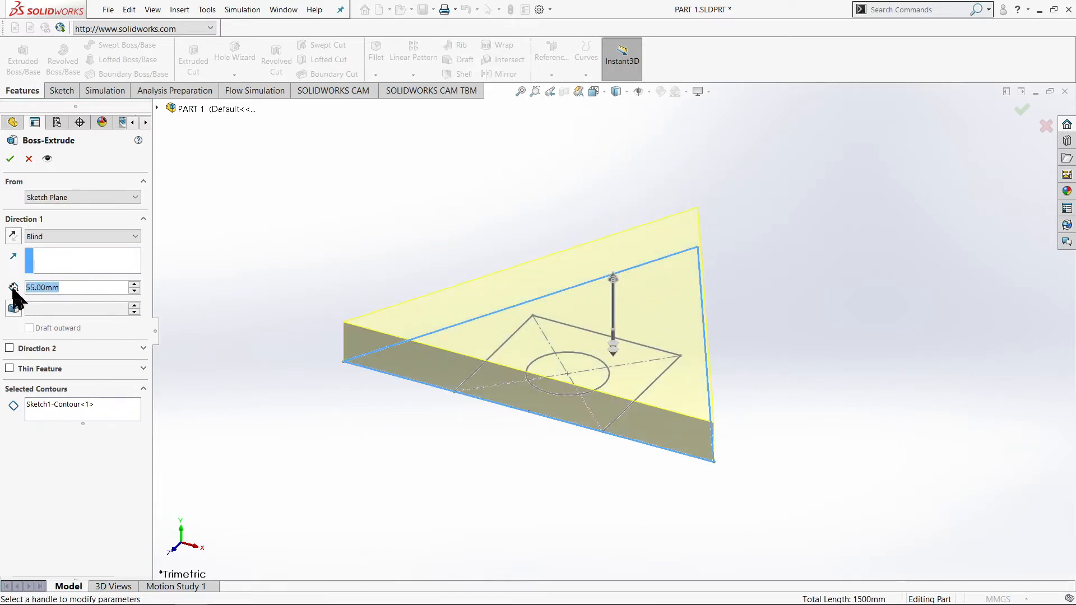
pyautogui.click(92, 289)
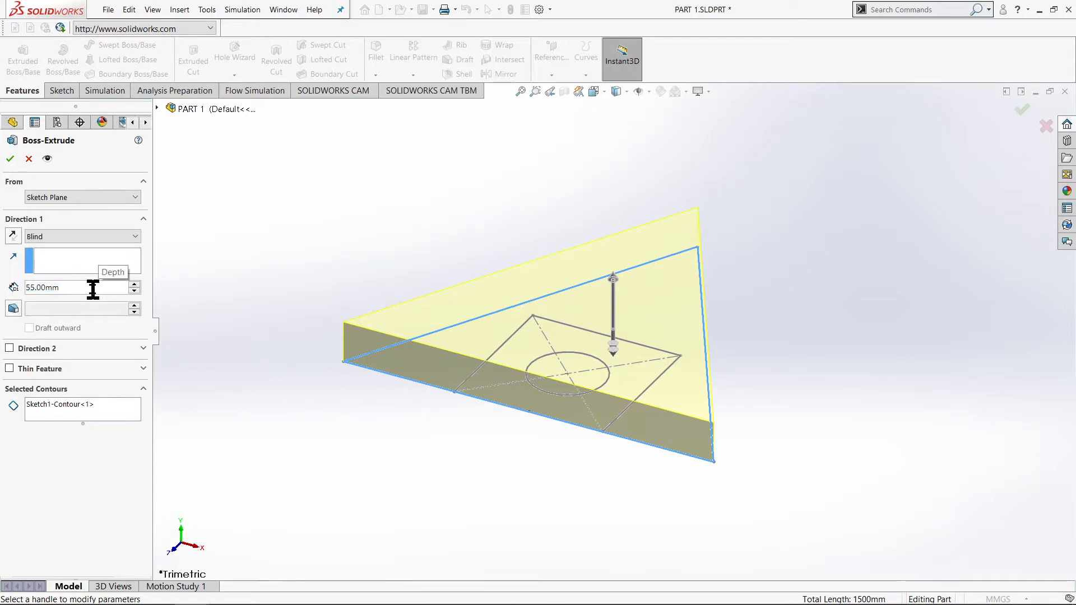
pyautogui.press('BackSpace')
pyautogui.press('BackSpace')
pyautogui.press('BackSpace')
pyautogui.press('BackSpace')
pyautogui.press('BackSpace')
pyautogui.press('BackSpace')
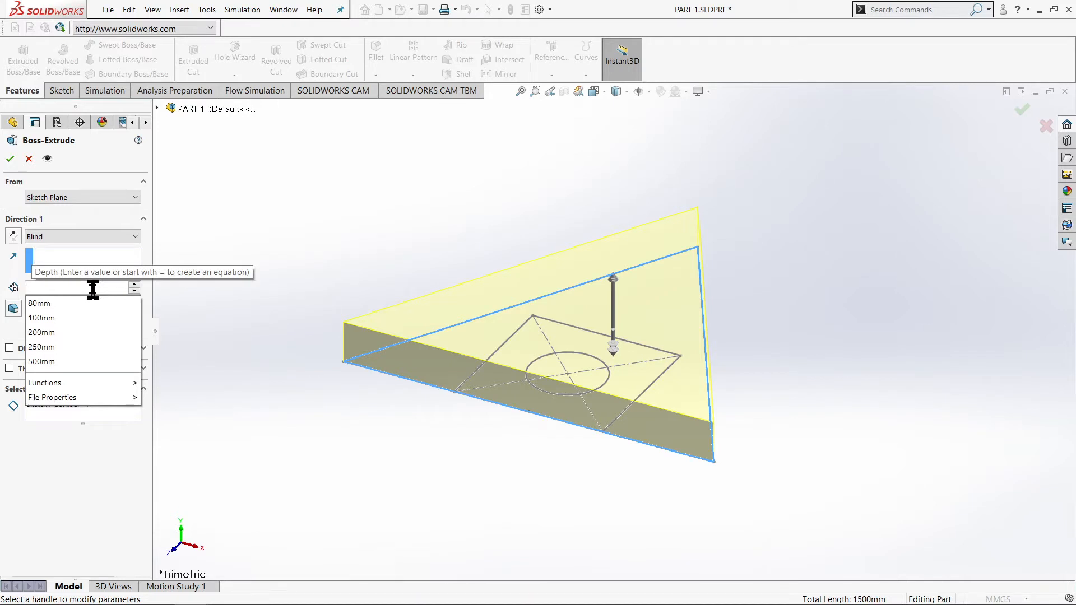
pyautogui.write('50')
pyautogui.press('Return')
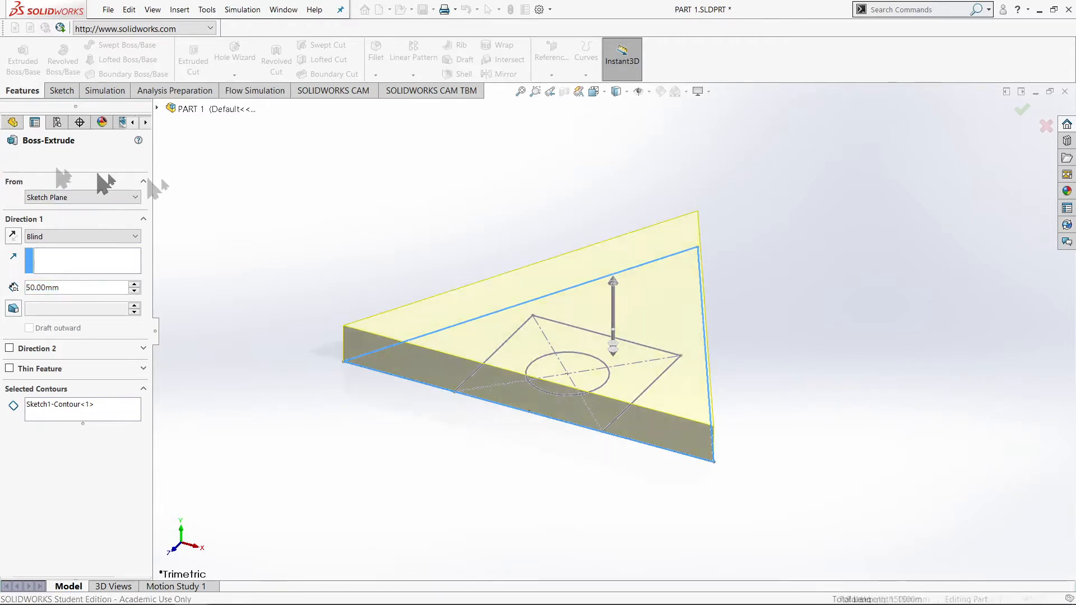
pyautogui.click(10, 159)
# - Examine the extruded triangle from several angles, including the right, left and top views
pyautogui.moveTo(649, 365); pyautogui.dragTo(751, 363, button='middle')
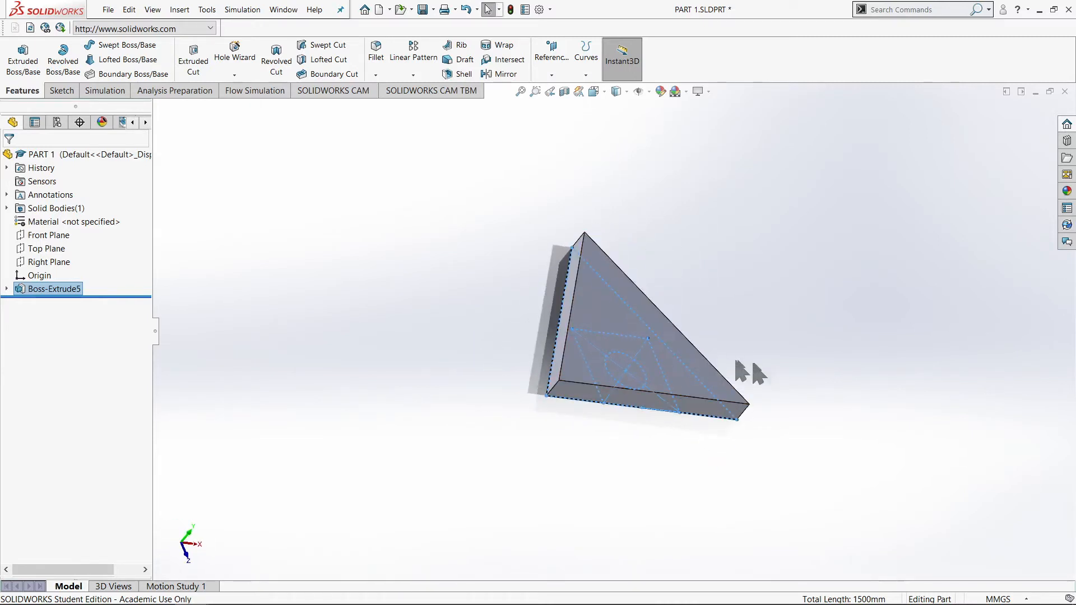
pyautogui.moveTo(777, 270); pyautogui.dragTo(730, 255, button='middle')
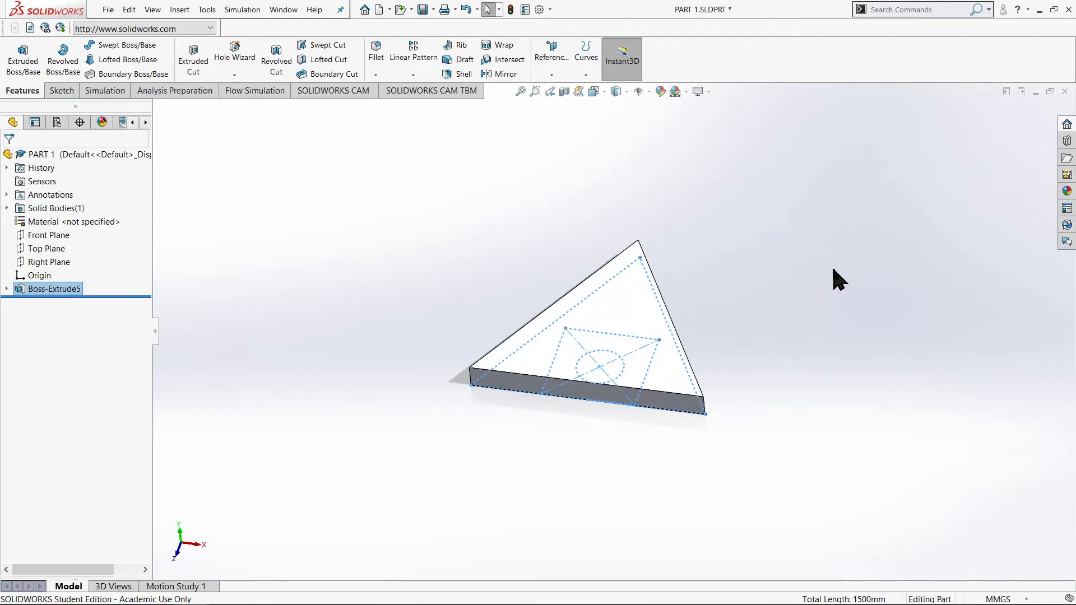
pyautogui.moveTo(833, 269); pyautogui.dragTo(933, 264, button='right')
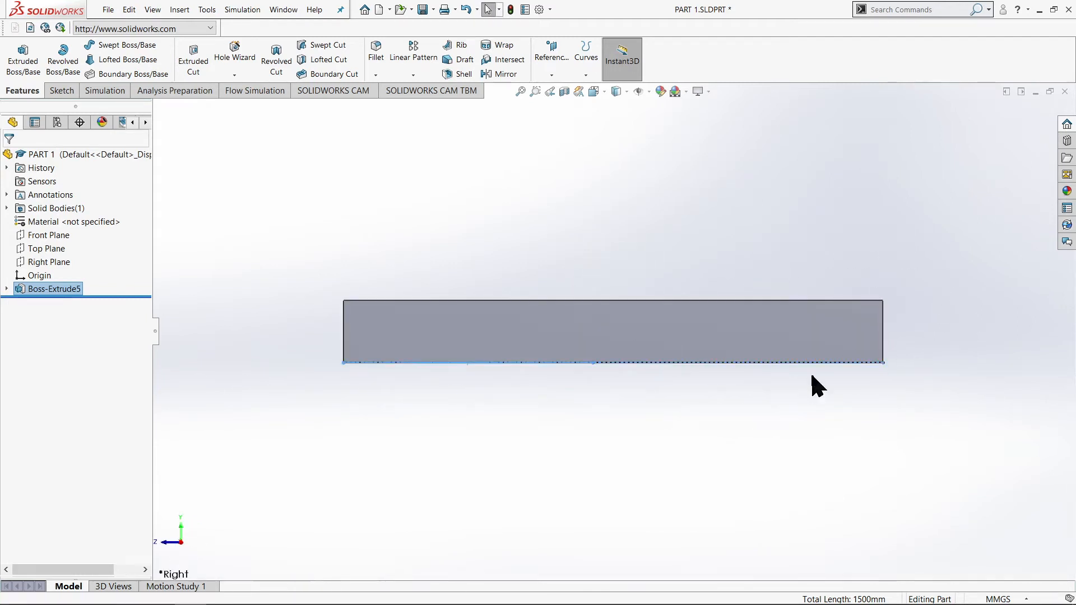
pyautogui.moveTo(851, 354); pyautogui.dragTo(817, 354, button='right')
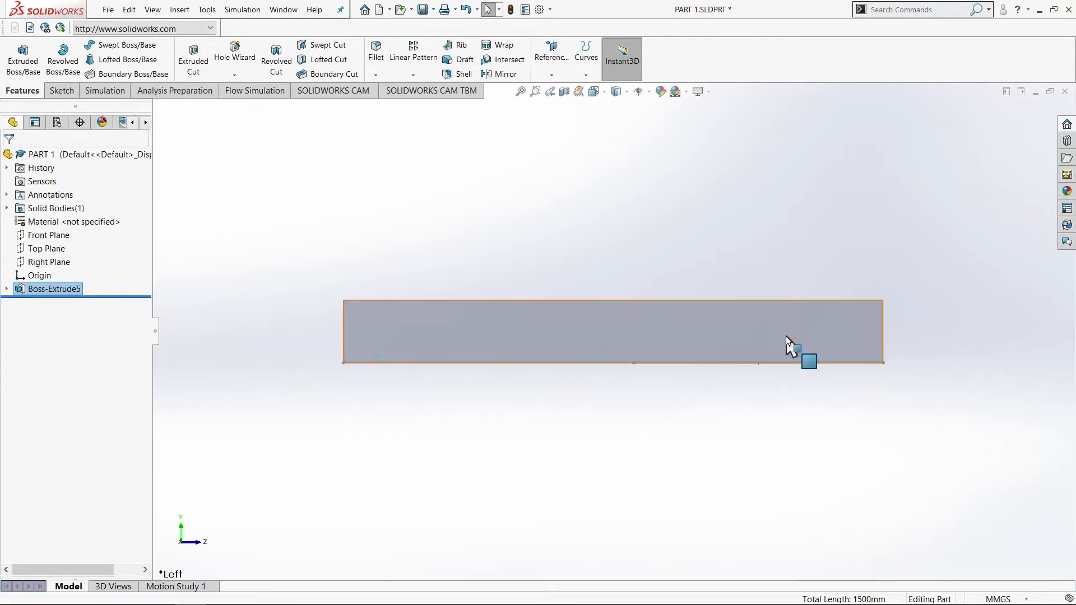
pyautogui.moveTo(852, 450); pyautogui.dragTo(860, 339, button='right')
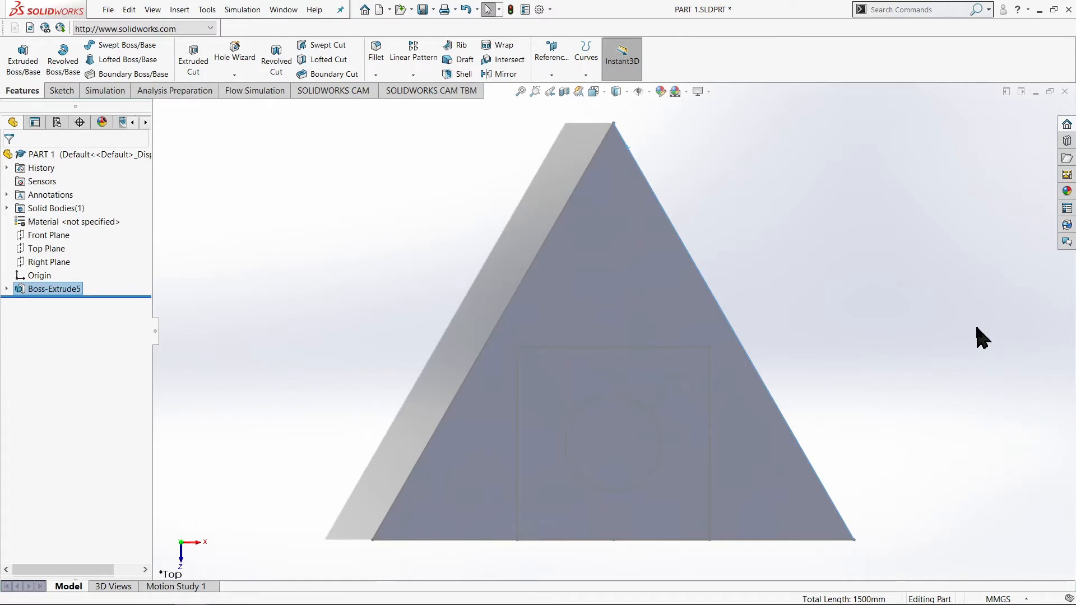
pyautogui.moveTo(975, 322); pyautogui.dragTo(946, 179, button='right')
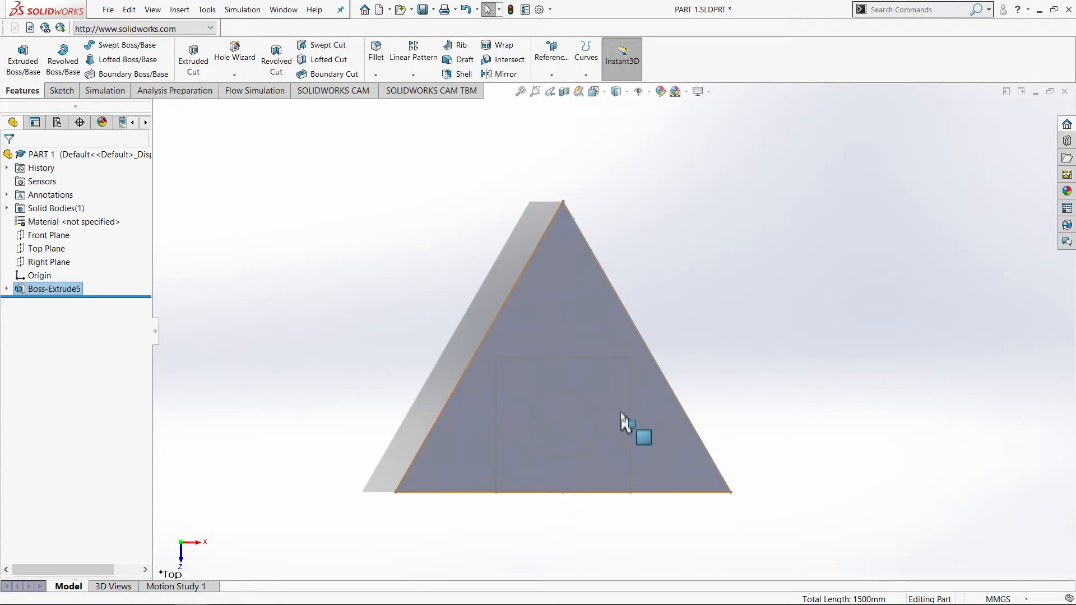
pyautogui.click(798, 346)
pyautogui.moveTo(319, 307); pyautogui.dragTo(221, 274, button='middle')
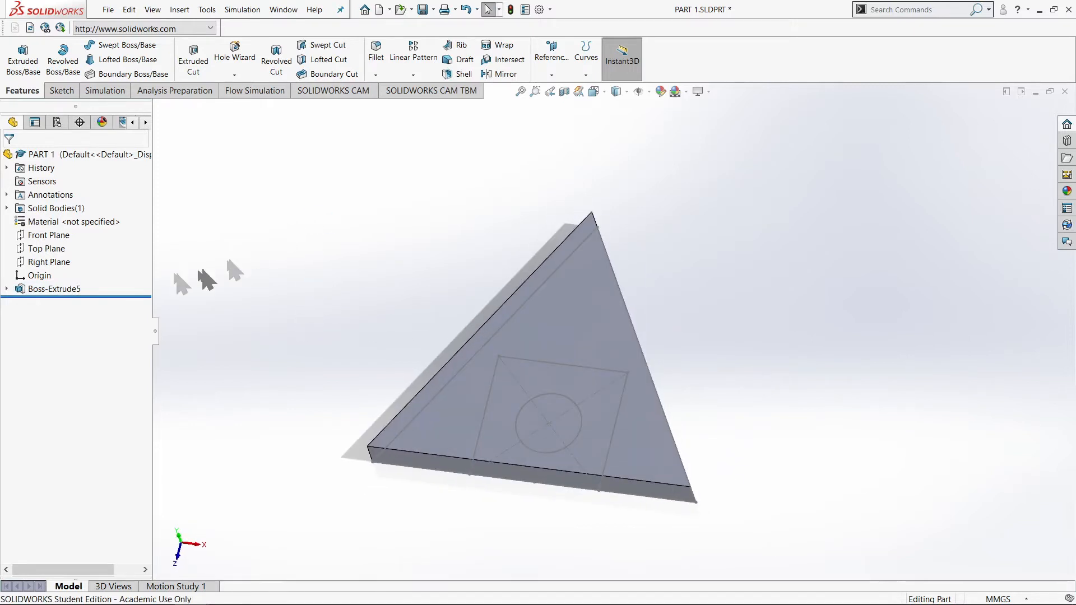
# - Hide the sketch belonging to the triangular extrusion and show it again
pyautogui.click(6, 289)
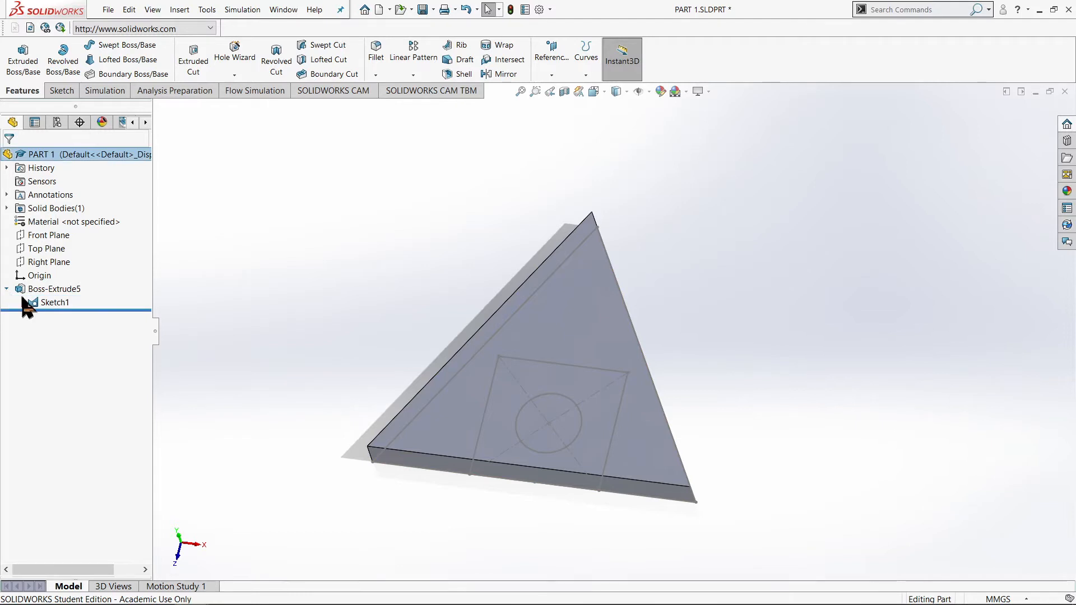
pyautogui.rightClick(49, 305)
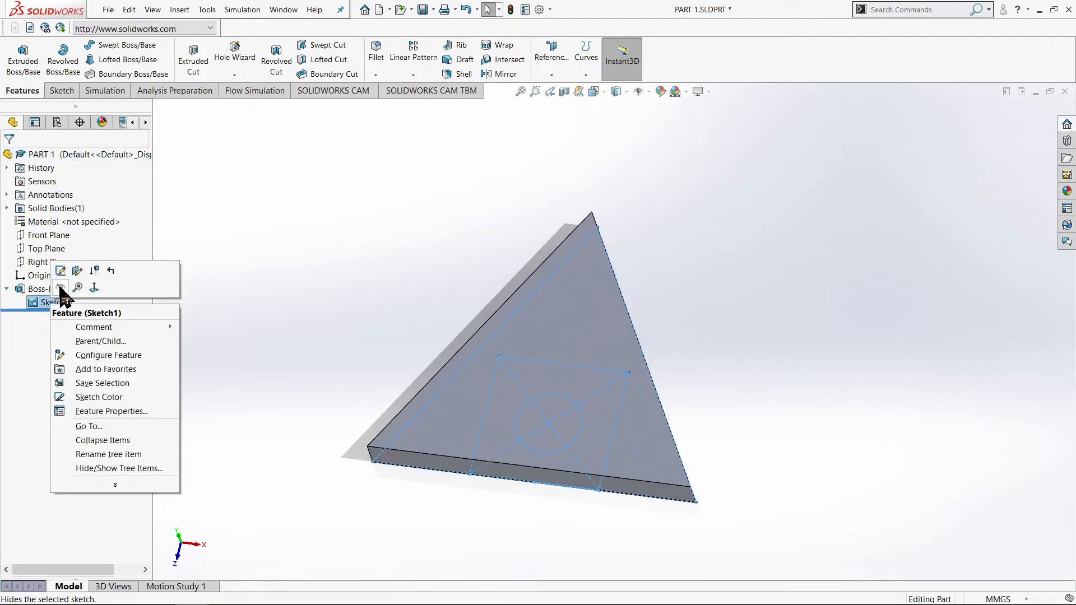
pyautogui.click(59, 288)
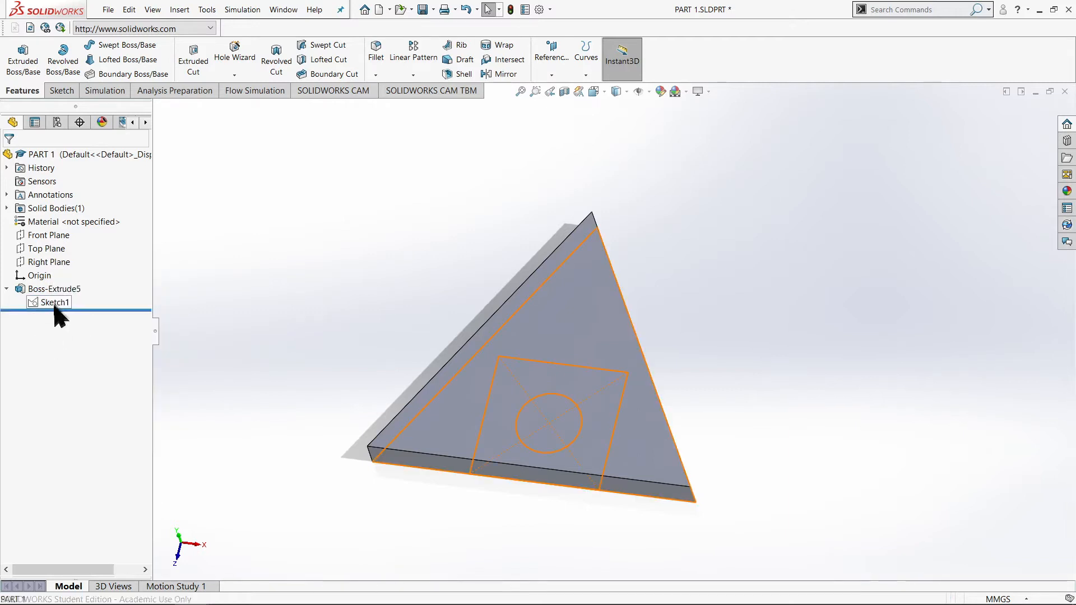
pyautogui.rightClick(58, 303)
pyautogui.click(65, 290)
pyautogui.rightClick(59, 315)
pyautogui.rightClick(58, 301)
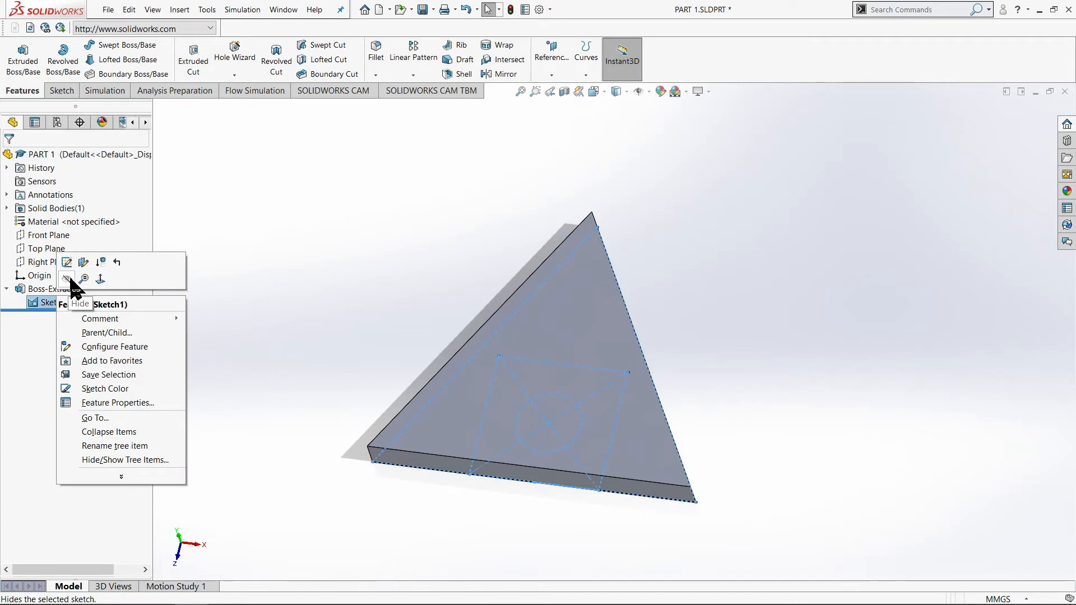
pyautogui.click(68, 286)
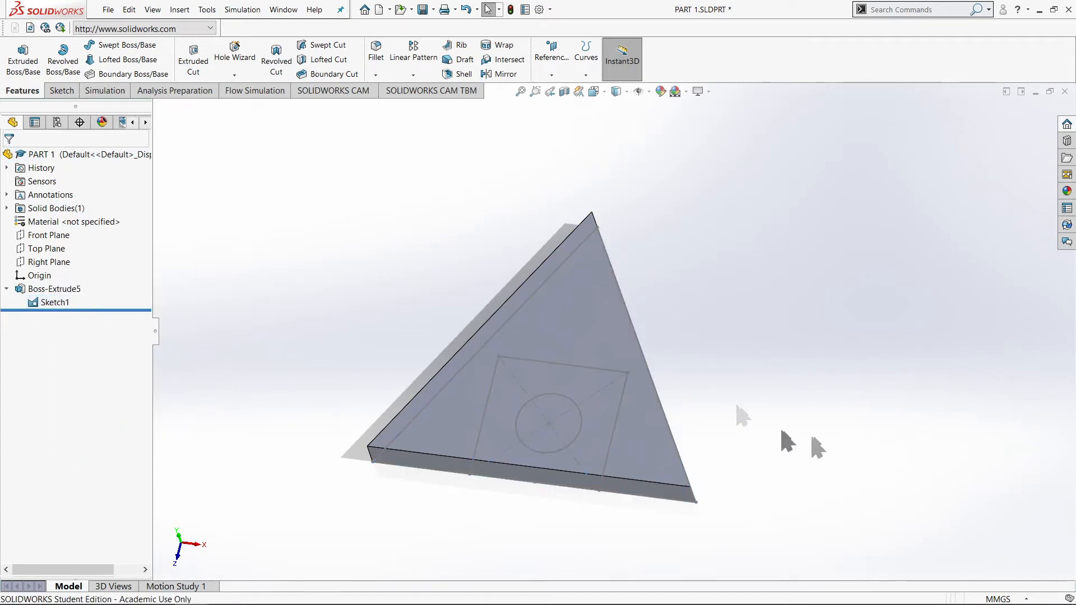
# - Extrude the square contour of the existing sketch to a blind depth of 100 mm, merged with the triangular base
pyautogui.moveTo(843, 351); pyautogui.dragTo(397, 451, button='middle')
pyautogui.moveTo(806, 374); pyautogui.dragTo(835, 335, button='right')
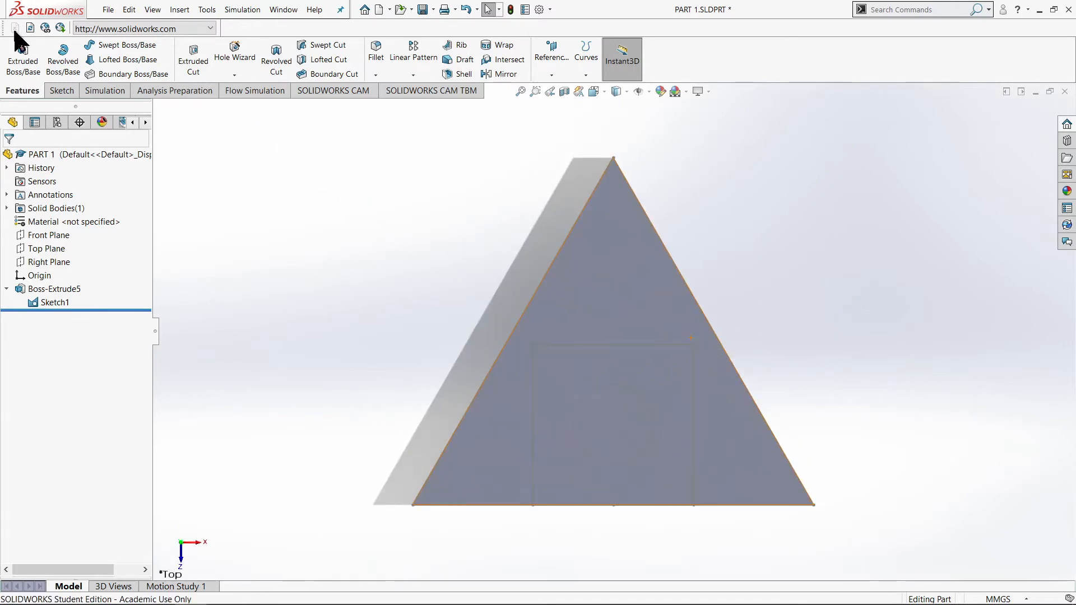
pyautogui.click(29, 66)
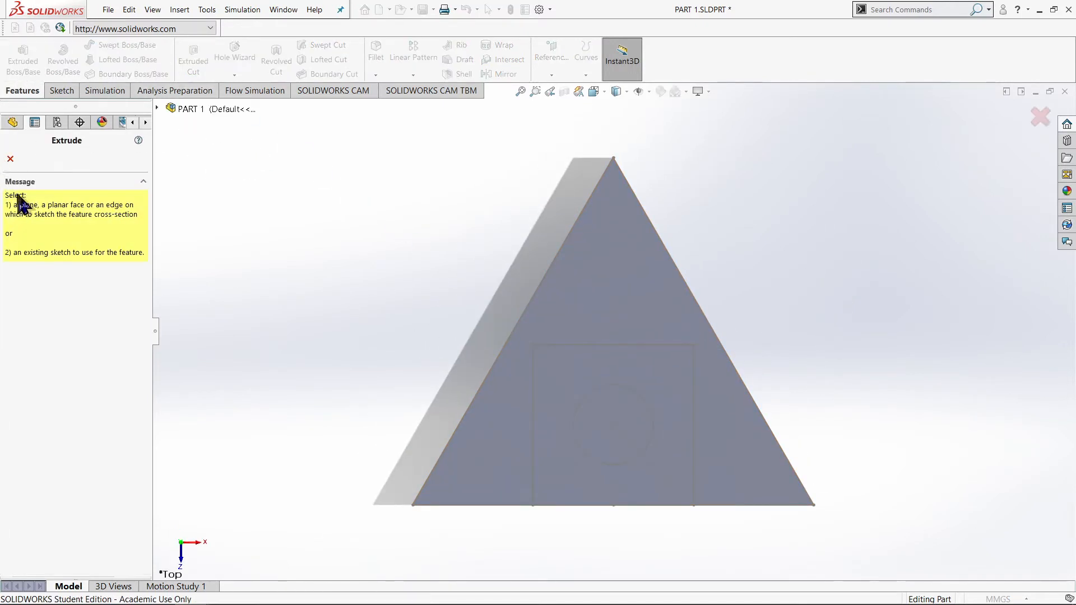
pyautogui.click(695, 392)
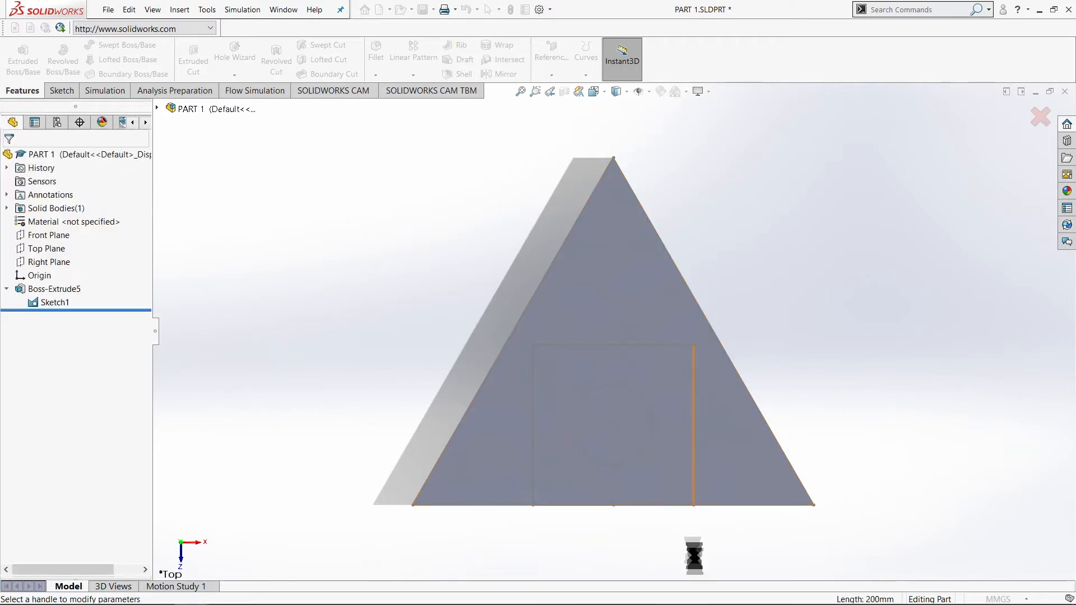
pyautogui.moveTo(607, 413)
pyautogui.mouseDown(button='middle')
pyautogui.moveTo(626, 309)
pyautogui.moveTo(574, 197)
pyautogui.moveTo(552, 200)
pyautogui.mouseUp(button='middle')
pyautogui.click(102, 283)
pyautogui.click(97, 286)
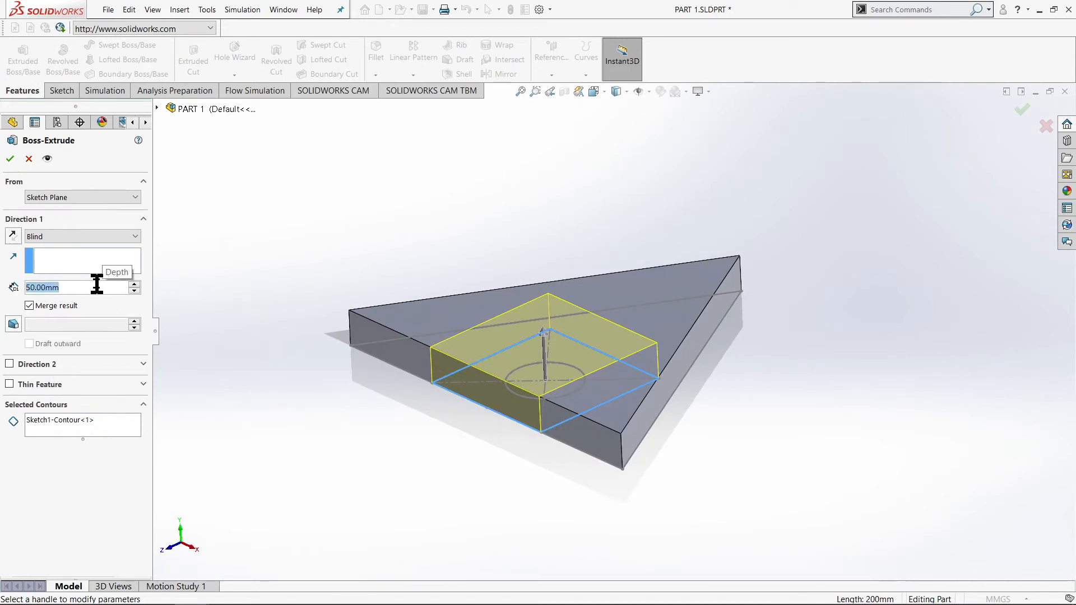
pyautogui.write('100')
pyautogui.press('Return')
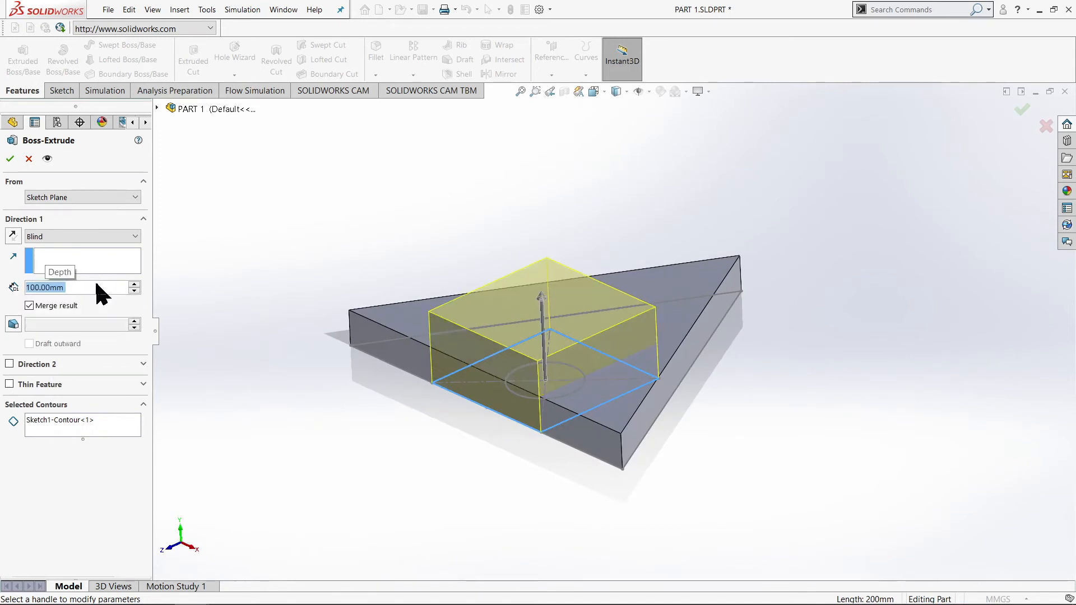
pyautogui.moveTo(612, 439); pyautogui.dragTo(641, 385, button='middle')
pyautogui.click(9, 161)
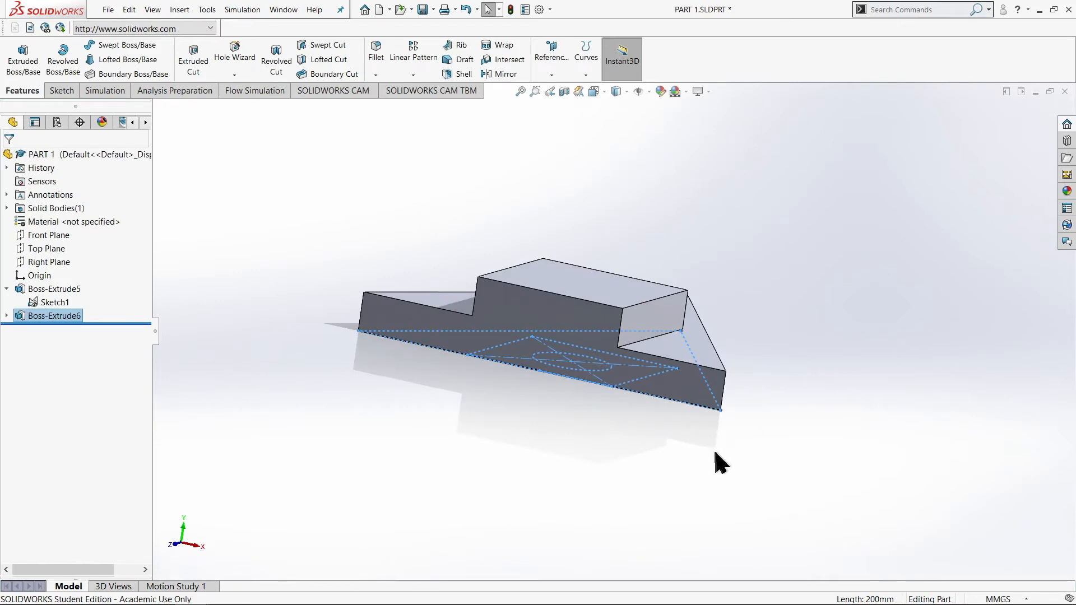
# - Edit the square extrusion to turn off Merge result, making it a separate body from the triangular base
pyautogui.hotkey('ctrl', '5')
pyautogui.moveTo(620, 509); pyautogui.dragTo(645, 315, button='middle')
pyautogui.moveTo(449, 308); pyautogui.dragTo(533, 331, button='middle')
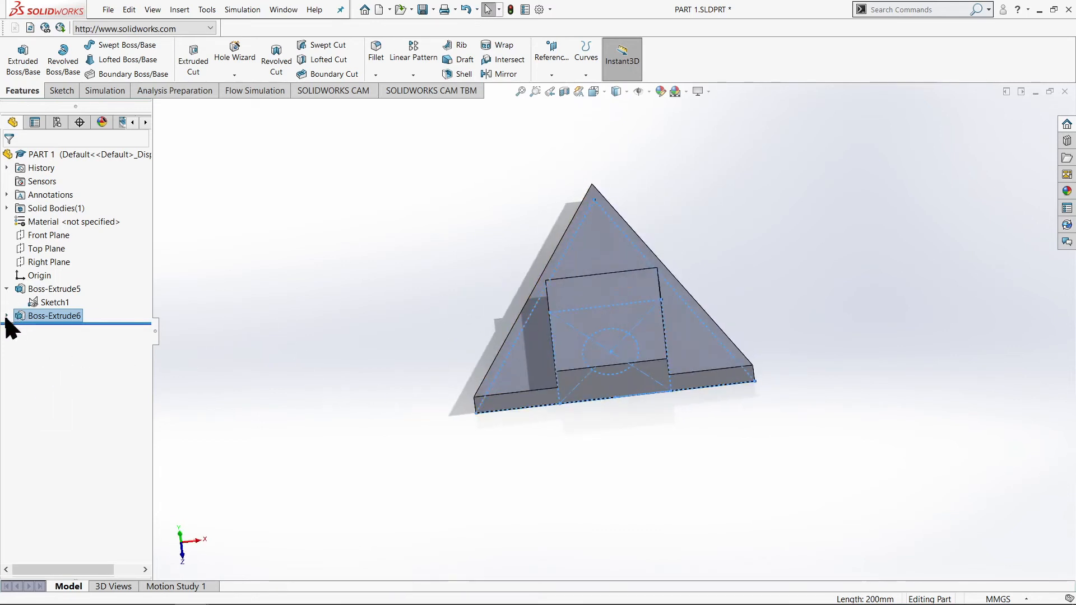
pyautogui.rightClick(39, 320)
pyautogui.click(11, 337)
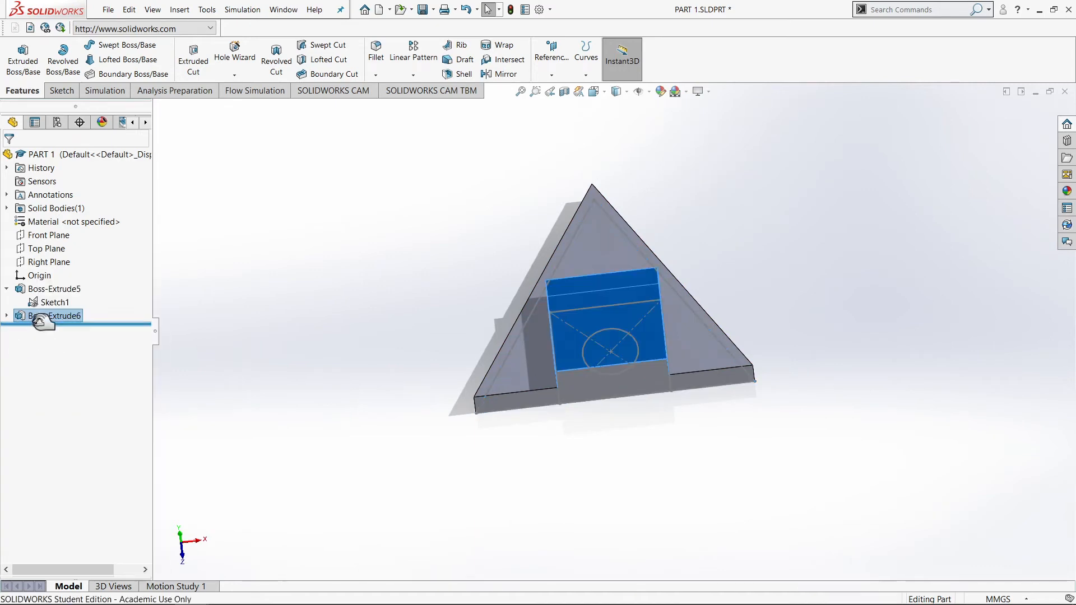
pyautogui.rightClick(28, 315)
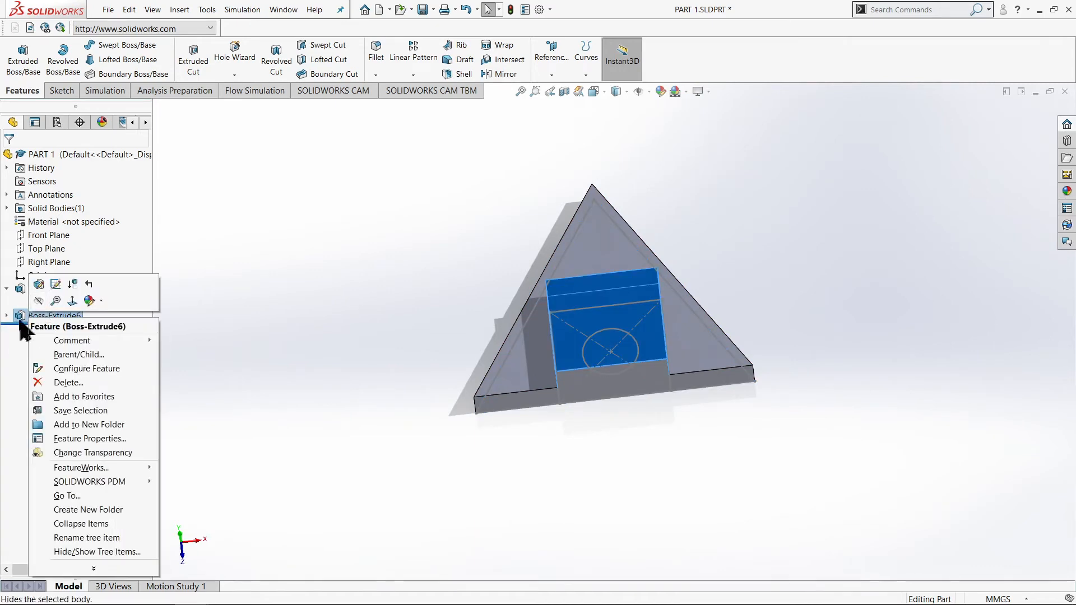
pyautogui.click(26, 314)
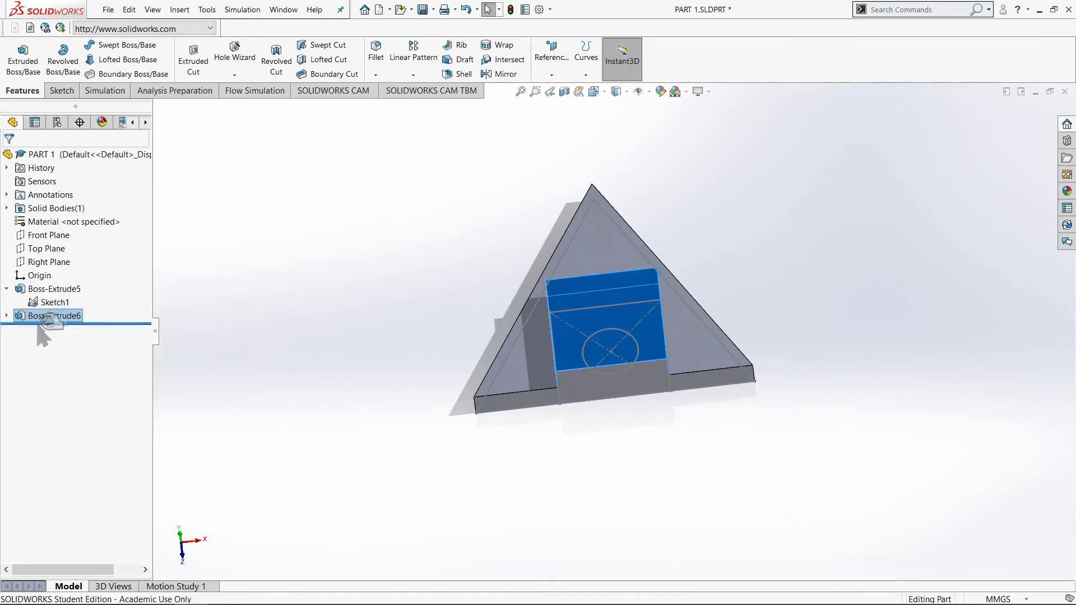
pyautogui.click(53, 289)
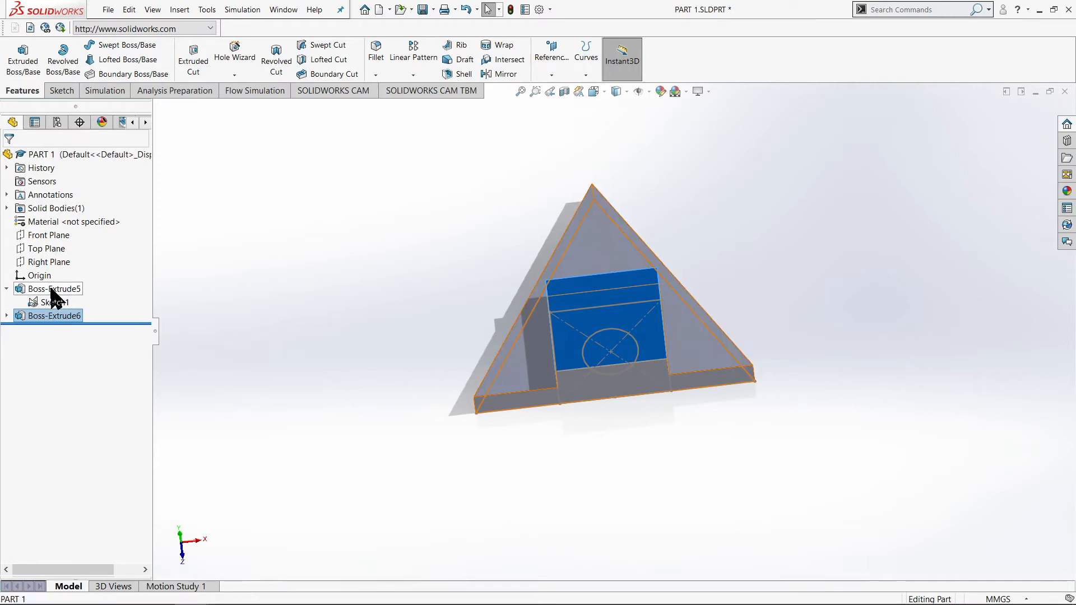
pyautogui.click(40, 317)
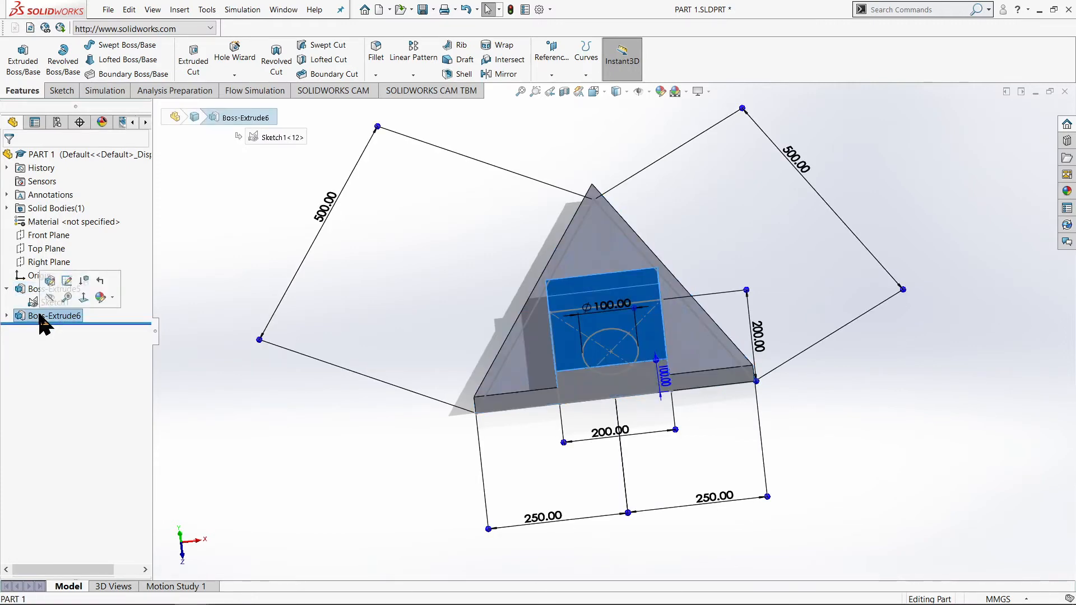
pyautogui.rightClick(40, 317)
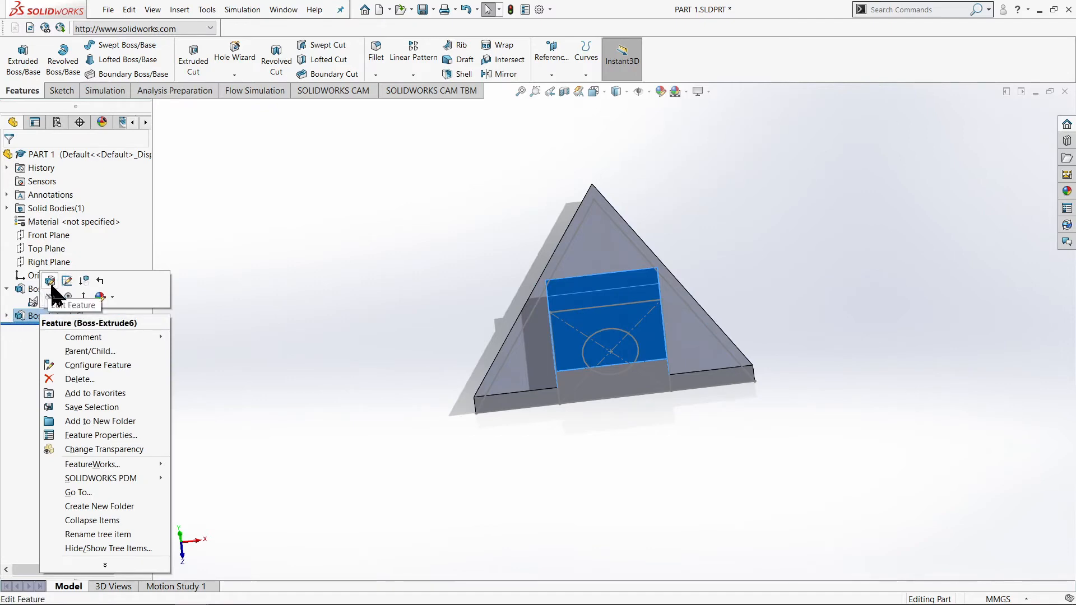
pyautogui.click(50, 281)
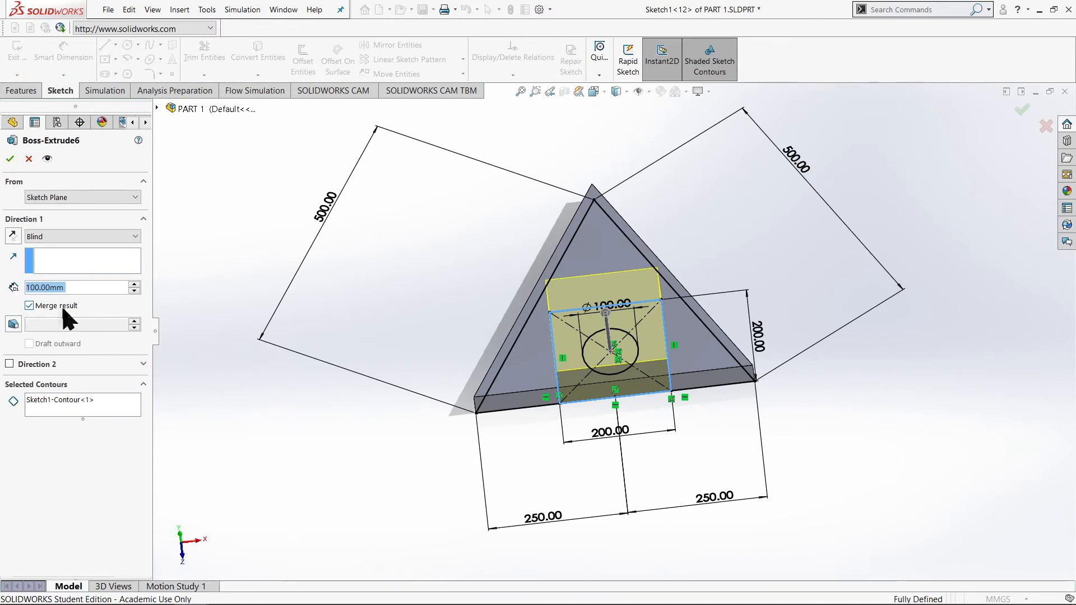
pyautogui.click(30, 305)
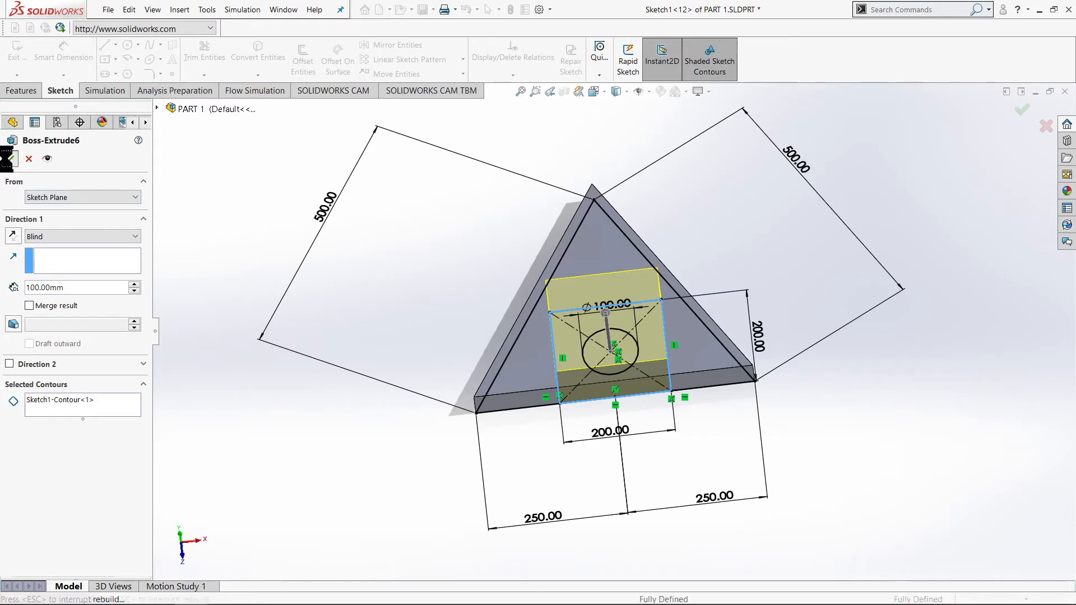
pyautogui.click(10, 158)
# - Examine the separate square and triangular bodies from several angles, including from nearly straight above
pyautogui.moveTo(686, 417)
pyautogui.mouseDown(button='middle')
pyautogui.moveTo(593, 398)
pyautogui.moveTo(672, 386)
pyautogui.moveTo(750, 356)
pyautogui.moveTo(764, 365)
pyautogui.moveTo(711, 370)
pyautogui.moveTo(710, 384)
pyautogui.moveTo(656, 363)
pyautogui.mouseUp(button='middle')
pyautogui.click(611, 336)
pyautogui.click(840, 359)
pyautogui.moveTo(839, 358)
pyautogui.mouseDown(button='middle')
pyautogui.moveTo(721, 379)
pyautogui.moveTo(748, 403)
pyautogui.mouseUp(button='middle')
pyautogui.click(642, 389)
pyautogui.click(764, 481)
pyautogui.moveTo(764, 481); pyautogui.dragTo(816, 529, button='middle')
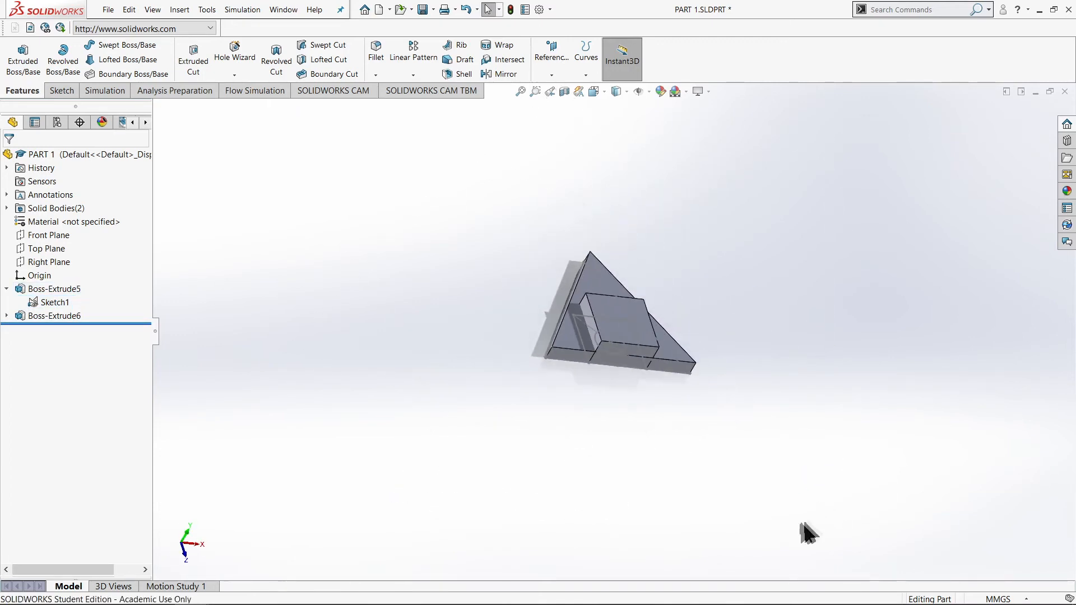
pyautogui.moveTo(566, 393); pyautogui.dragTo(583, 410, button='middle')
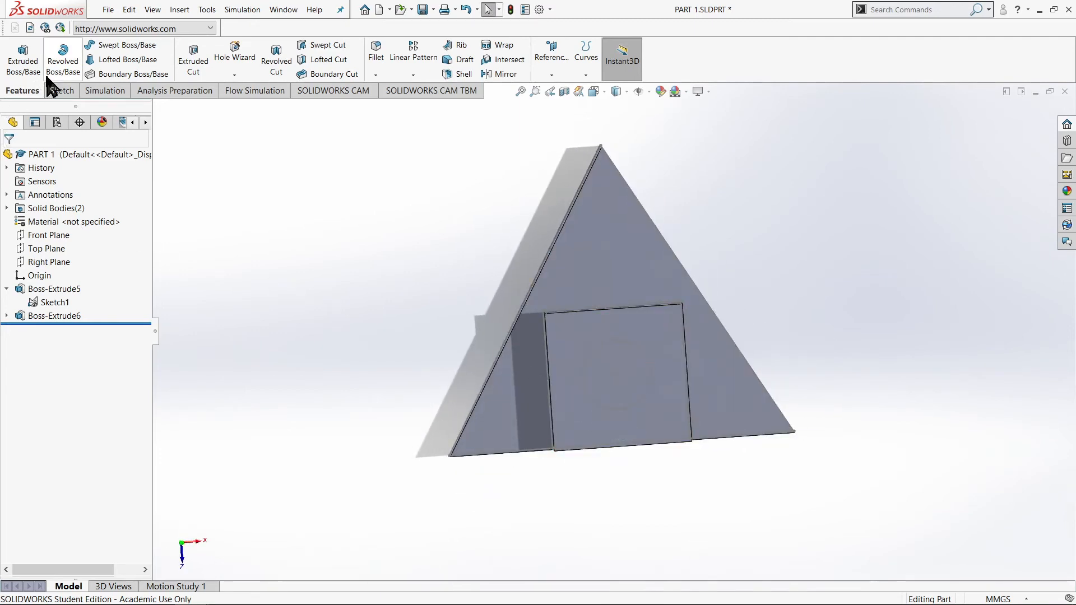
# - Extrude the circle contour of the existing sketch to a blind depth of 150 mm with Merge result turned off
pyautogui.click(21, 63)
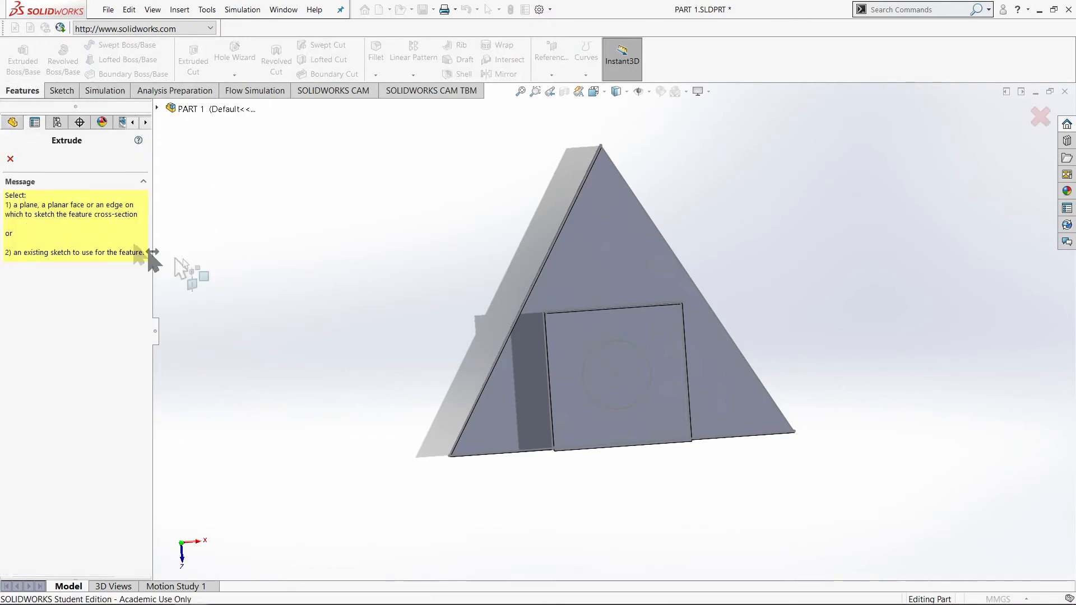
pyautogui.click(650, 388)
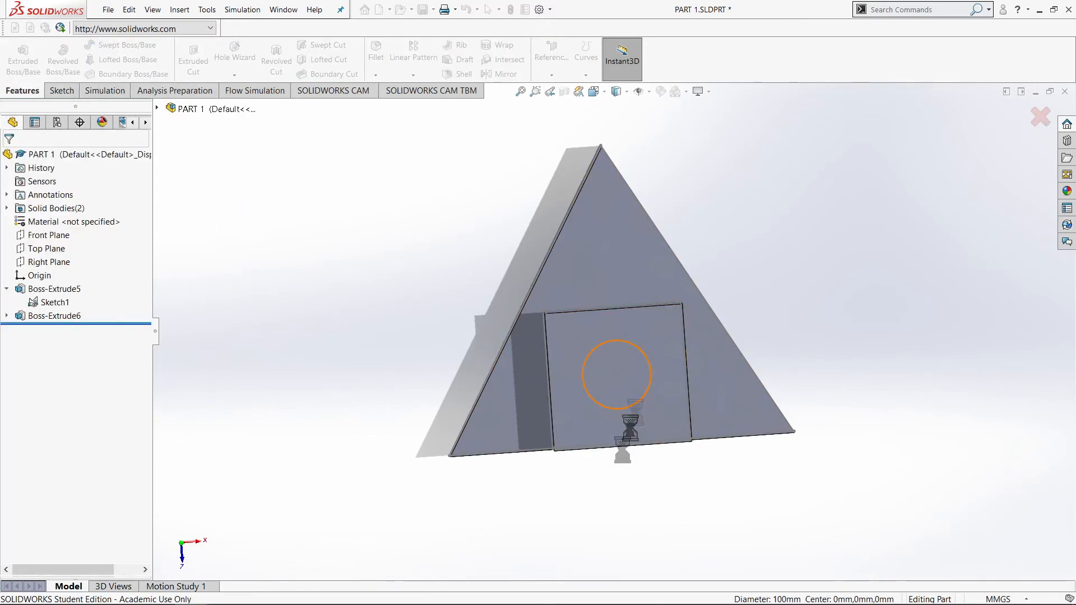
pyautogui.moveTo(446, 335); pyautogui.dragTo(442, 314, button='middle')
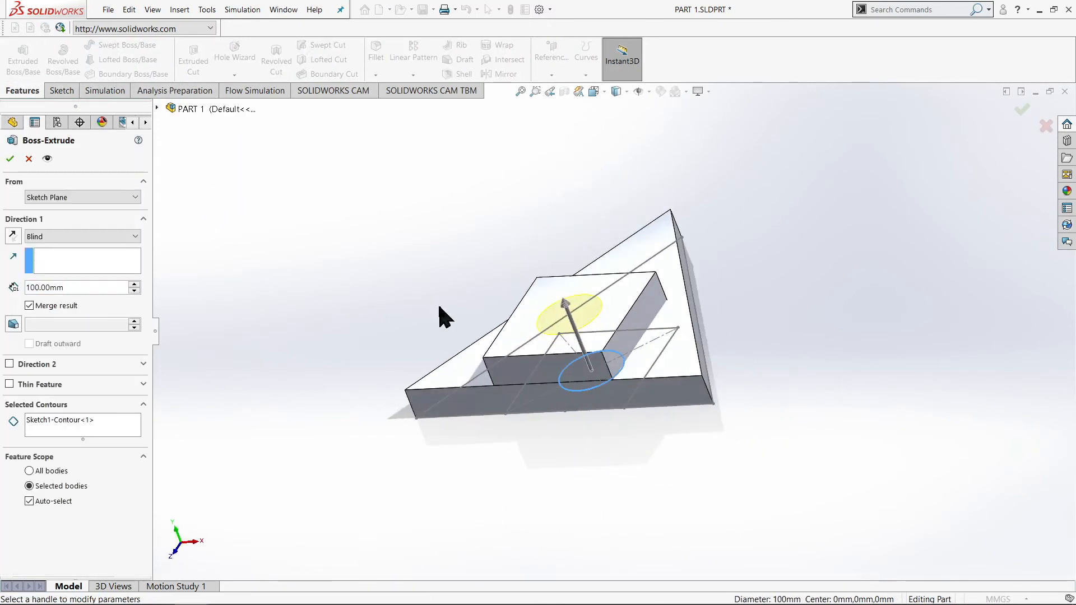
pyautogui.moveTo(569, 317); pyautogui.dragTo(539, 240)
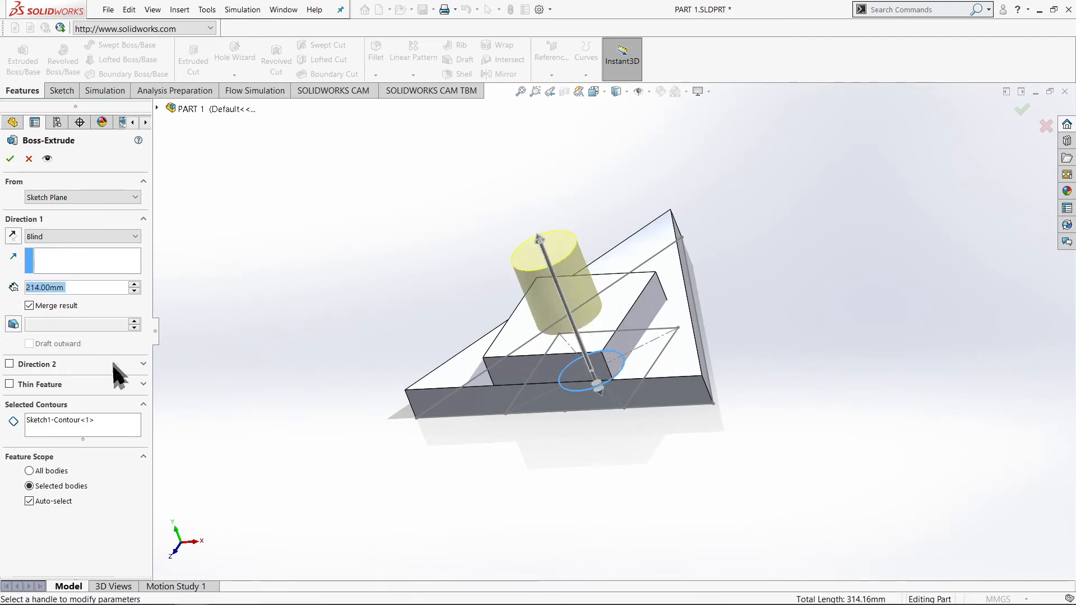
pyautogui.click(109, 284)
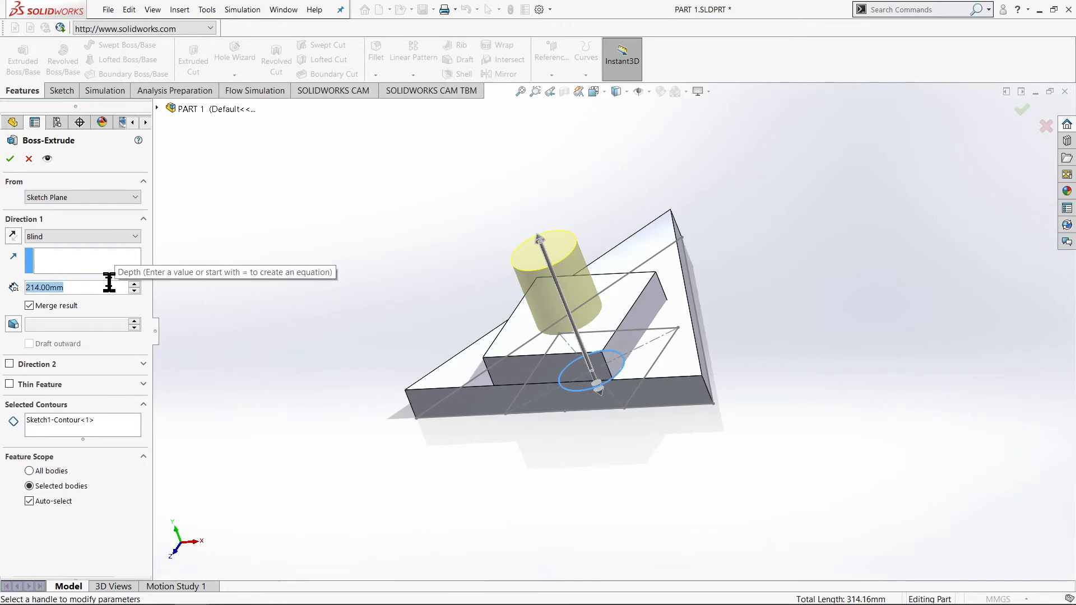
pyautogui.write('150')
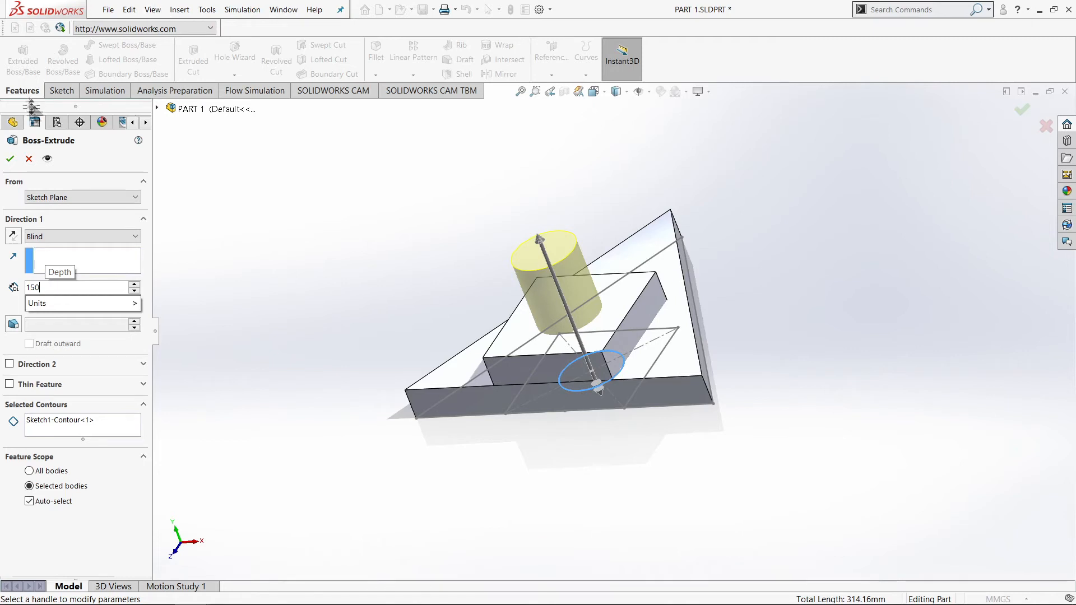
pyautogui.click(109, 260)
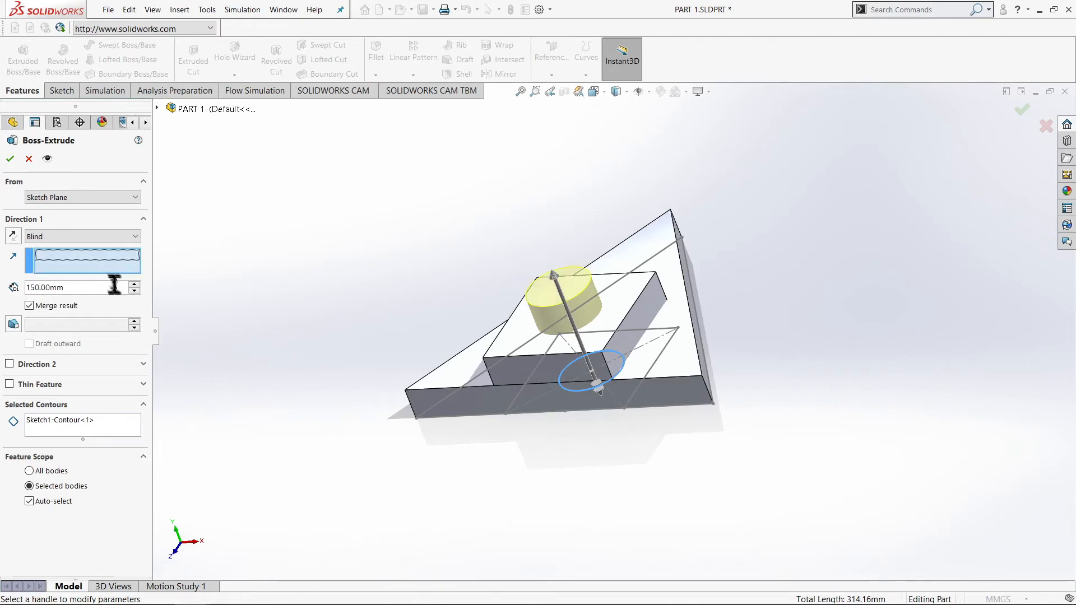
pyautogui.click(53, 305)
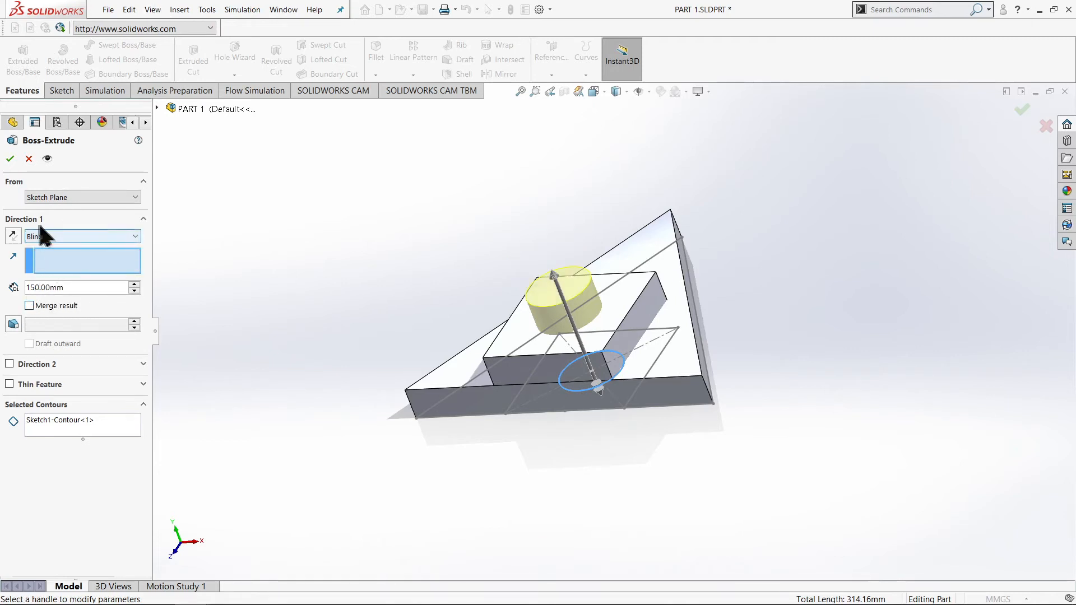
pyautogui.click(10, 158)
# - Hide the sketch shared by the triangular, square and circular extrusions
pyautogui.moveTo(493, 403); pyautogui.dragTo(569, 396, button='middle')
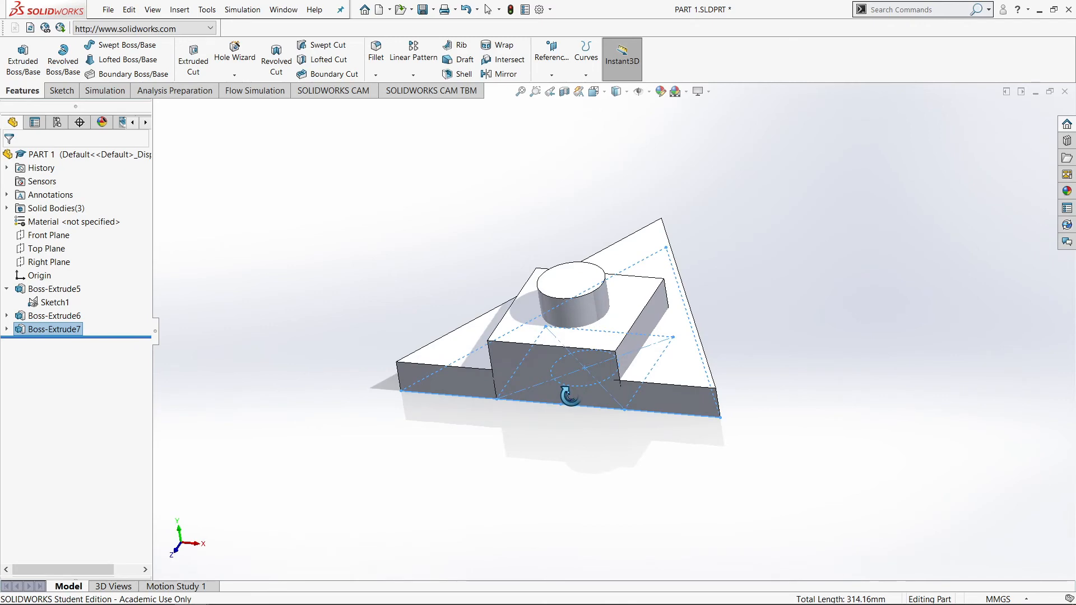
pyautogui.moveTo(621, 364); pyautogui.dragTo(634, 429, button='middle')
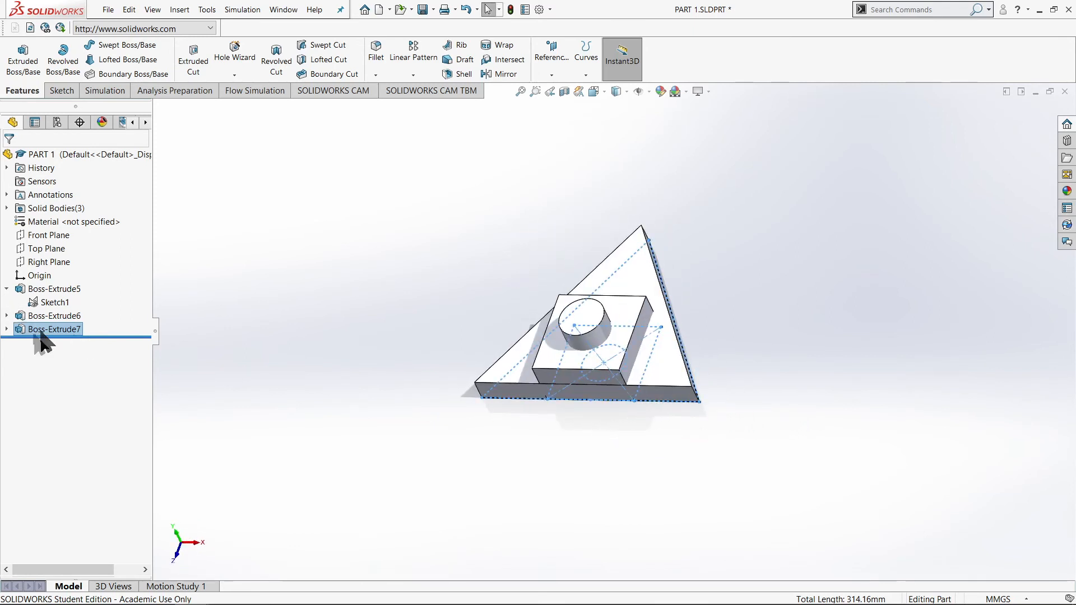
pyautogui.rightClick(57, 302)
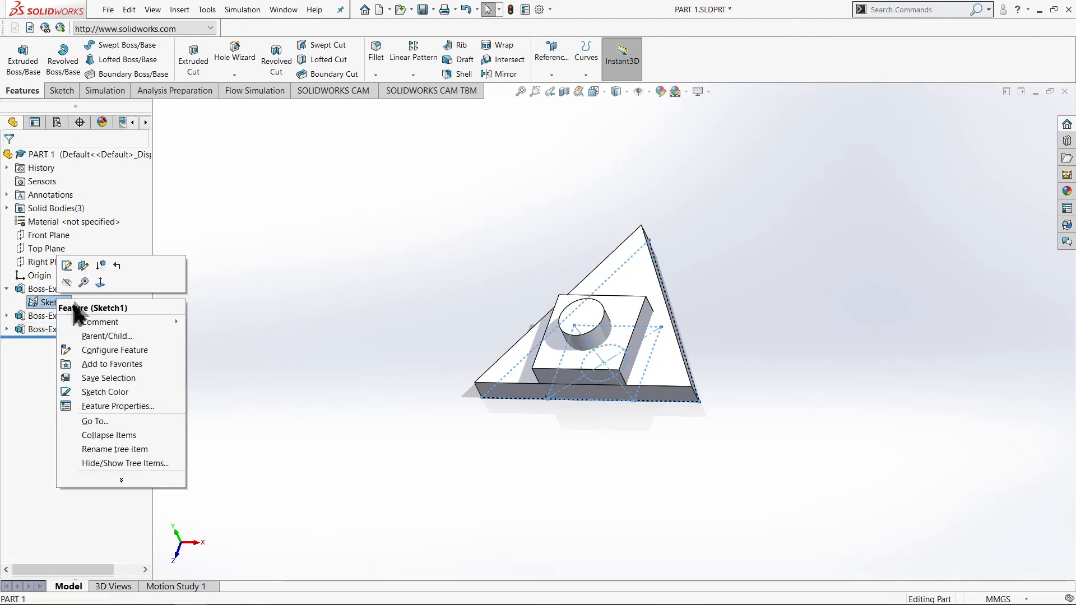
pyautogui.click(67, 283)
pyautogui.moveTo(837, 460)
pyautogui.mouseDown(button='middle')
pyautogui.moveTo(878, 434)
pyautogui.moveTo(739, 432)
pyautogui.moveTo(859, 429)
pyautogui.mouseUp(button='middle')
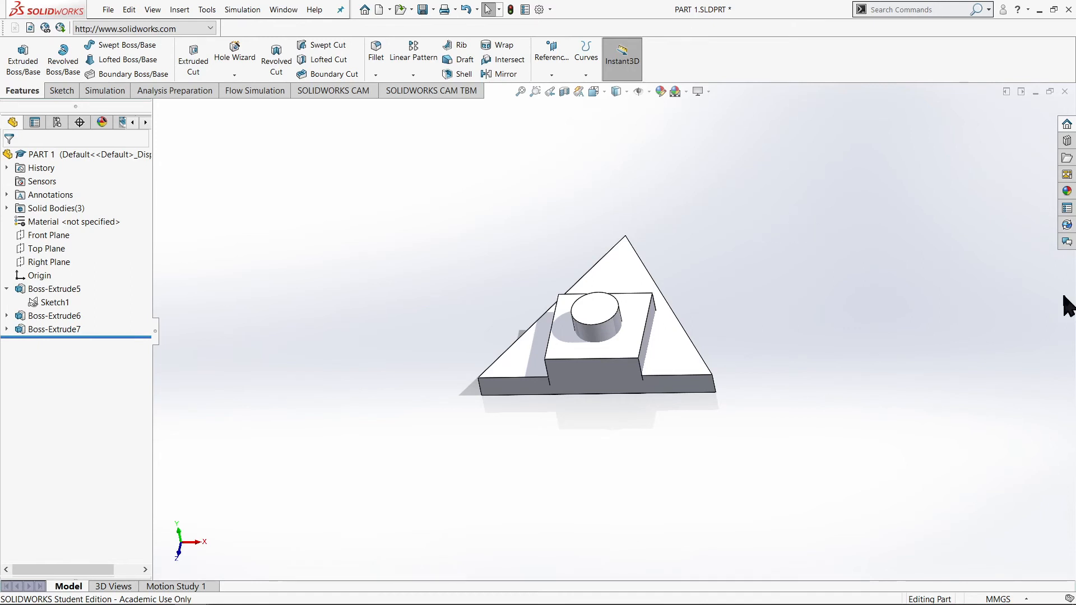
# - Examine the stepped part in the right view, in isometric-type views and from a free angle
pyautogui.hotkey('ctrl', '4')
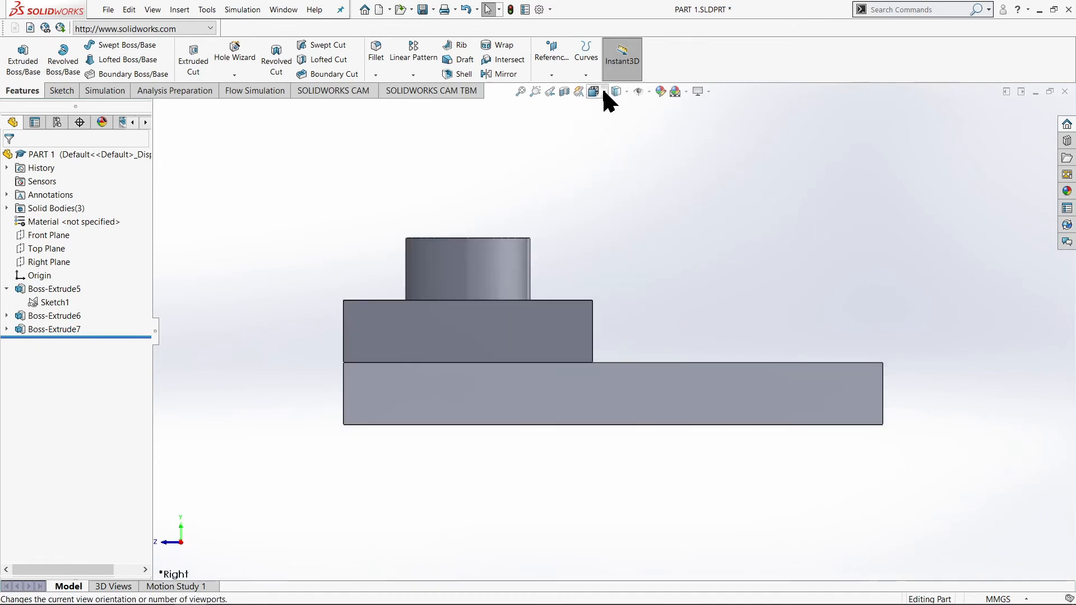
pyautogui.hotkey('ctrl', '7')
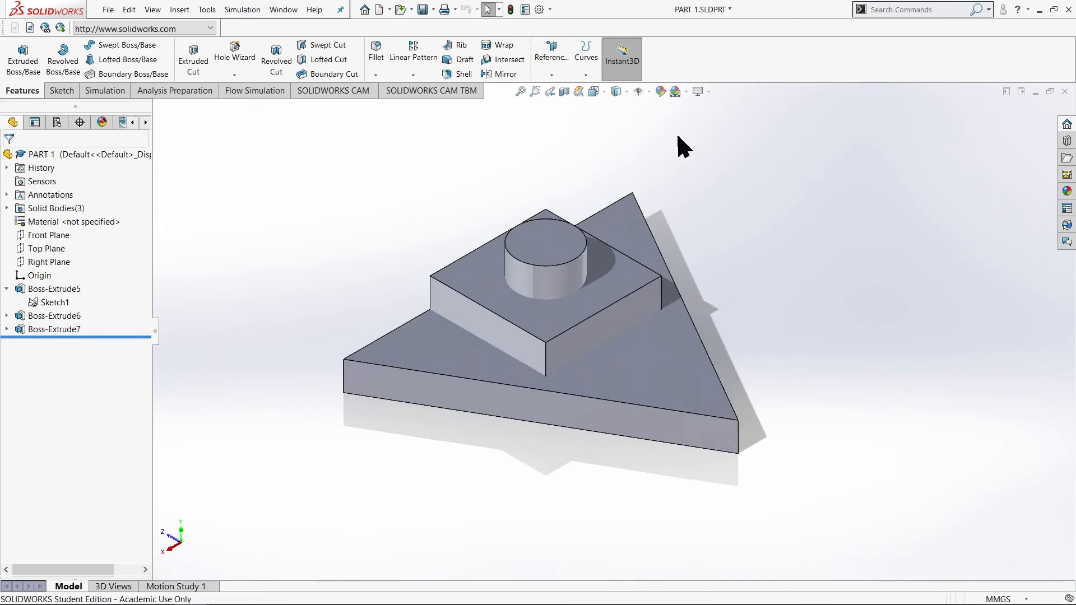
pyautogui.click(595, 91)
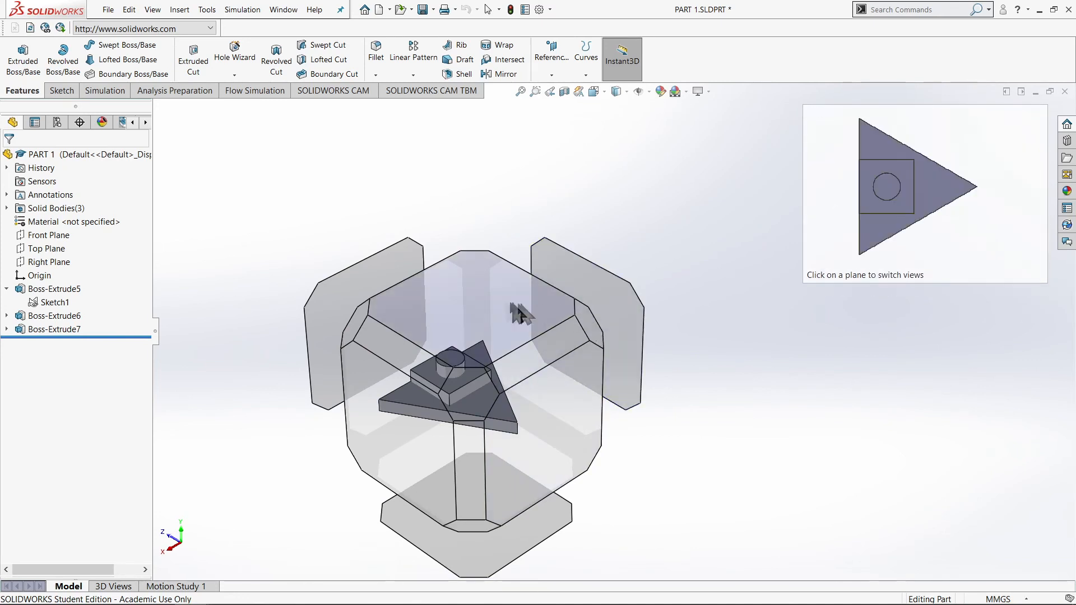
pyautogui.click(584, 322)
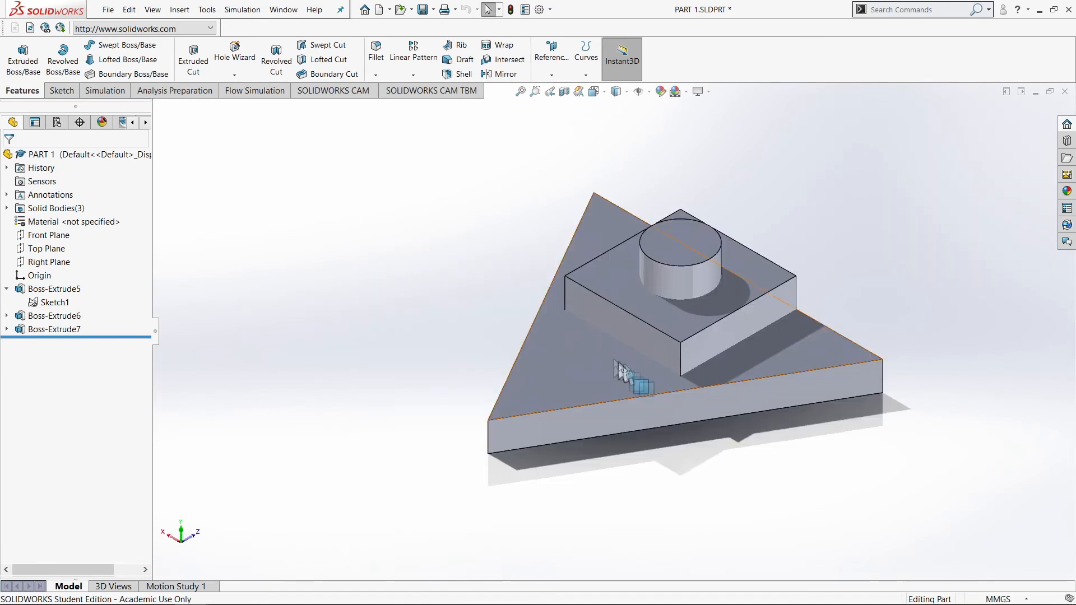
pyautogui.moveTo(654, 562); pyautogui.dragTo(583, 372, button='middle')
pyautogui.scroll(3, 639, 390)
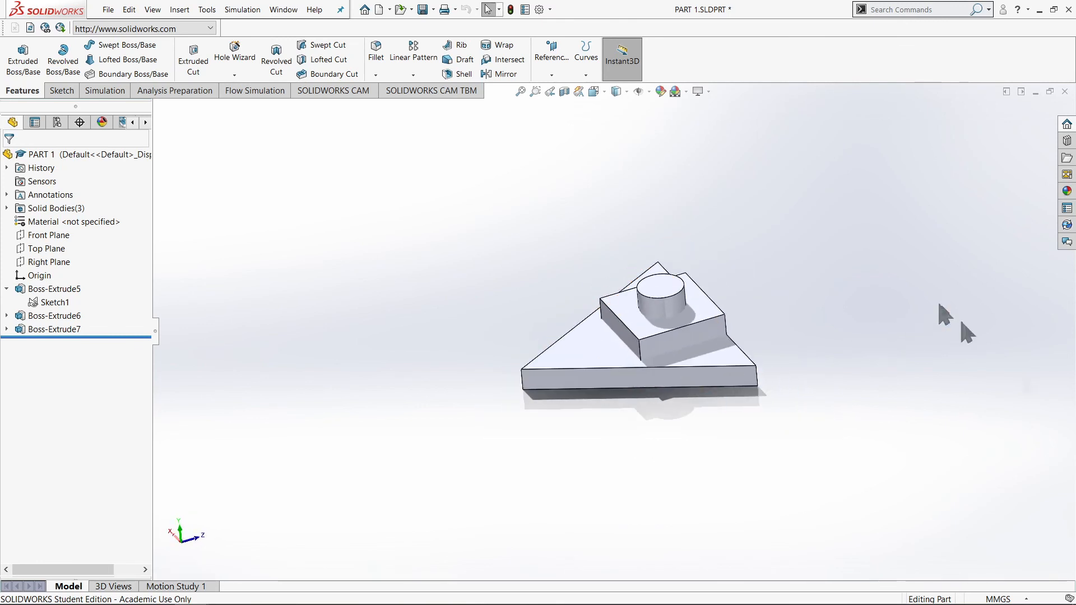